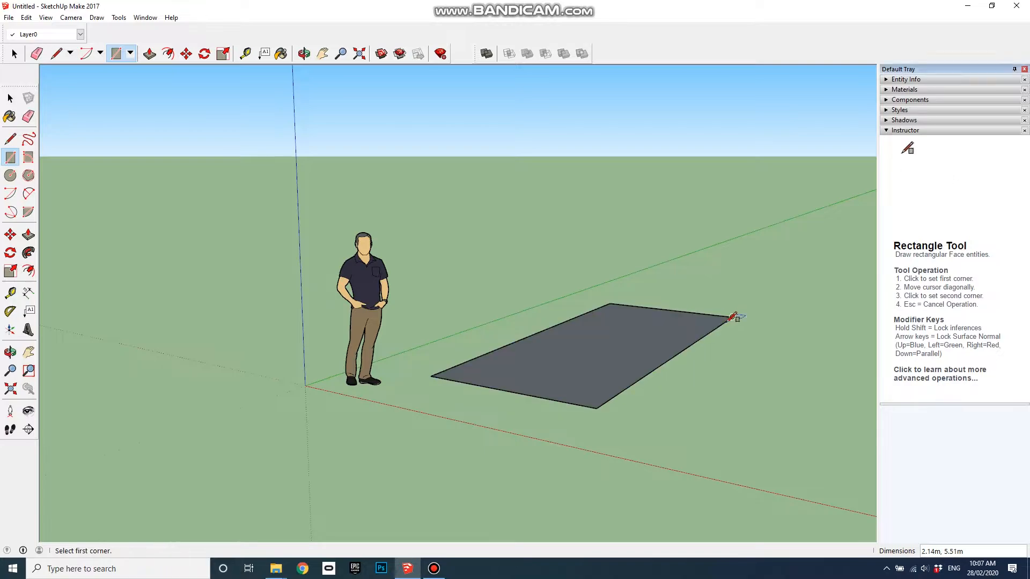
Push/Pull the ground rectangle upward about 2.6 m to form a solid box.
key(p)
drag(584, 380, 554, 160)
middle_drag(670, 401, 540, 379)
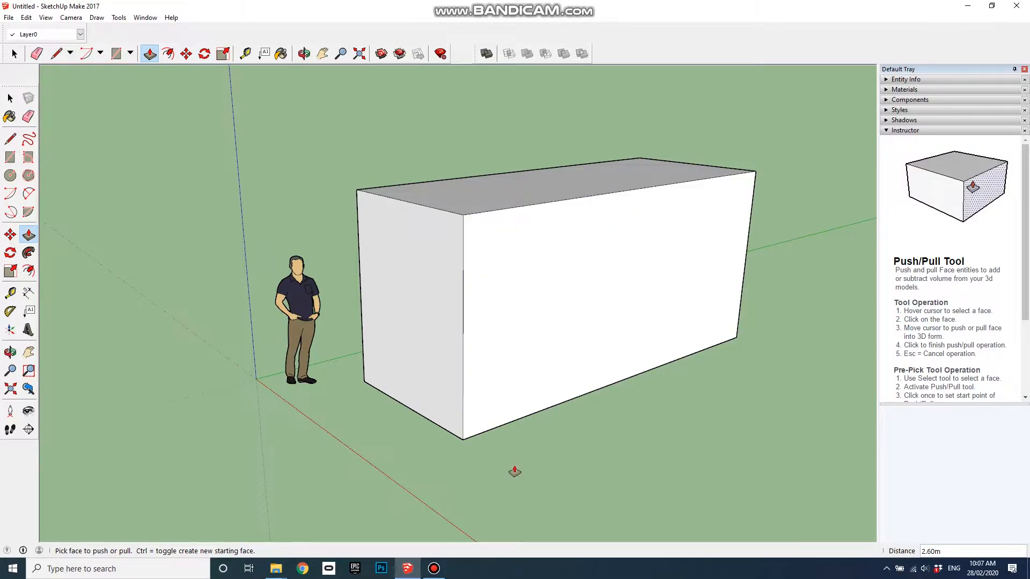
middle_drag(515, 432, 534, 470)
scroll(534, 470, up, 1)
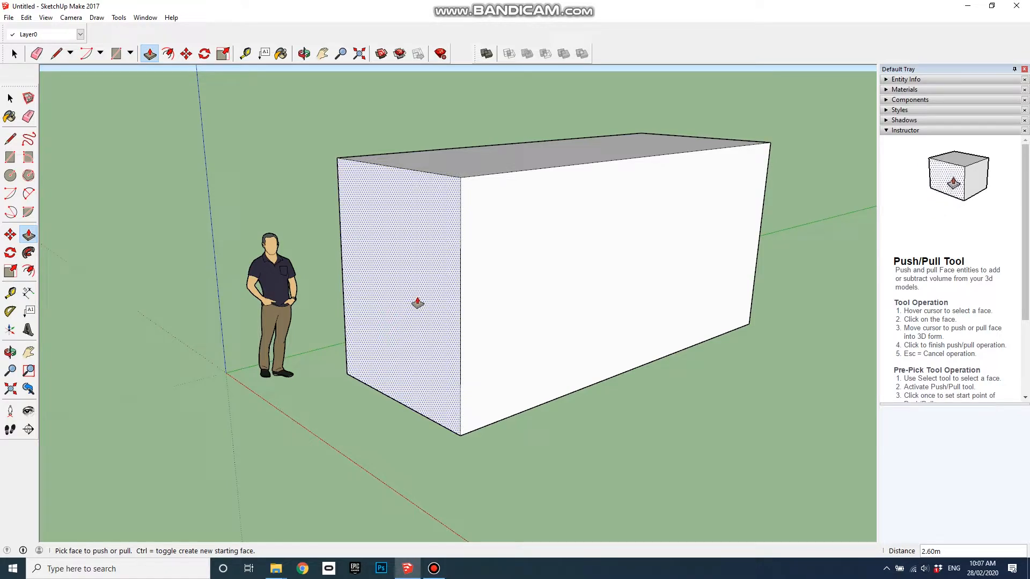
Start the Paint Bucket and display the Colors material library.
click(283, 55)
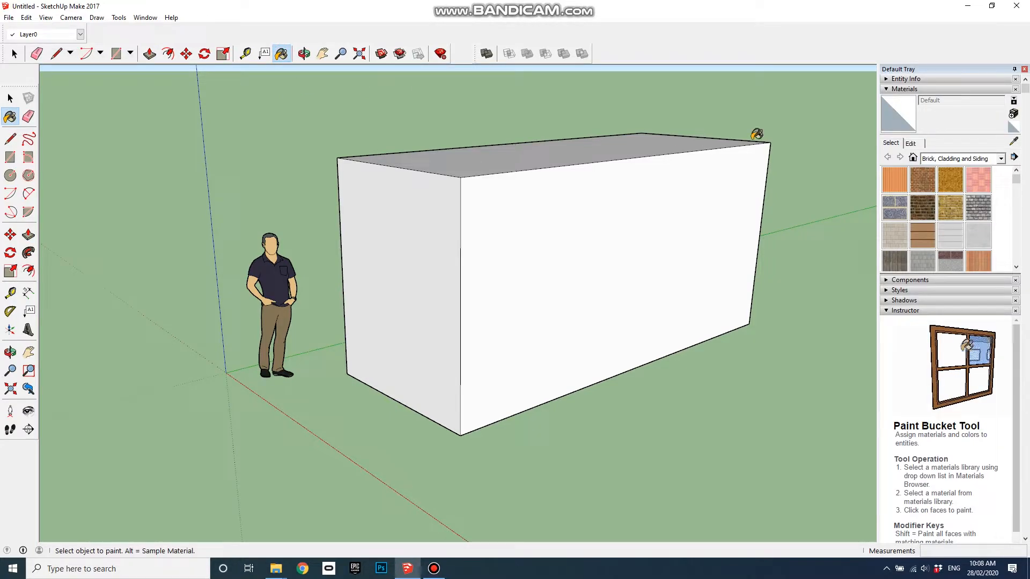
click(888, 90)
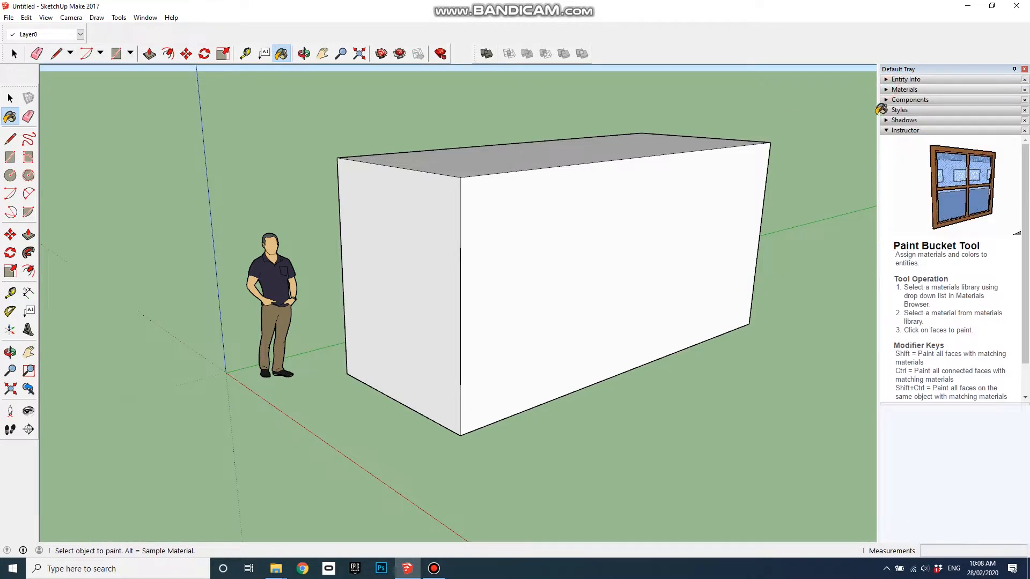
click(888, 90)
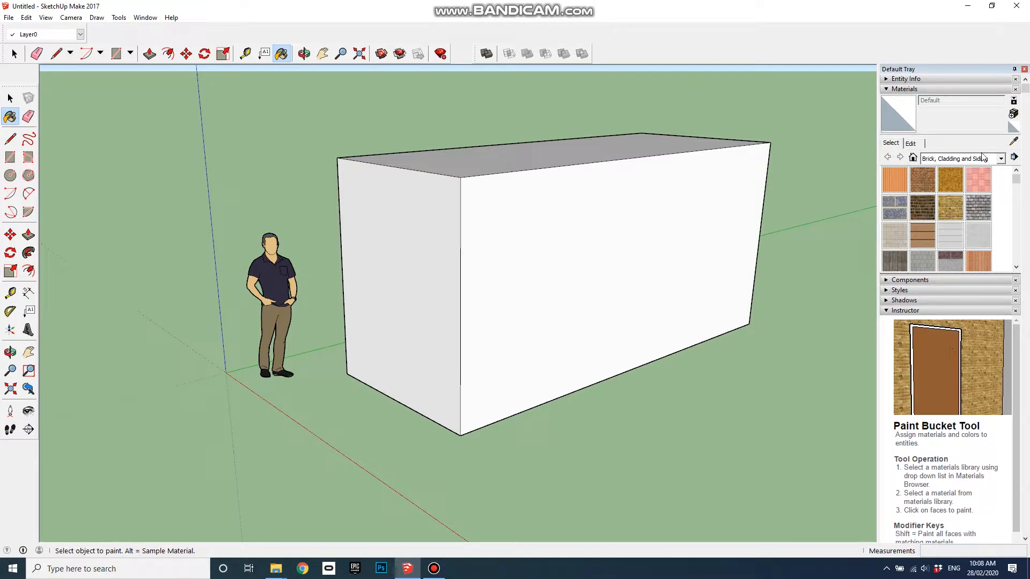
click(1001, 161)
click(960, 196)
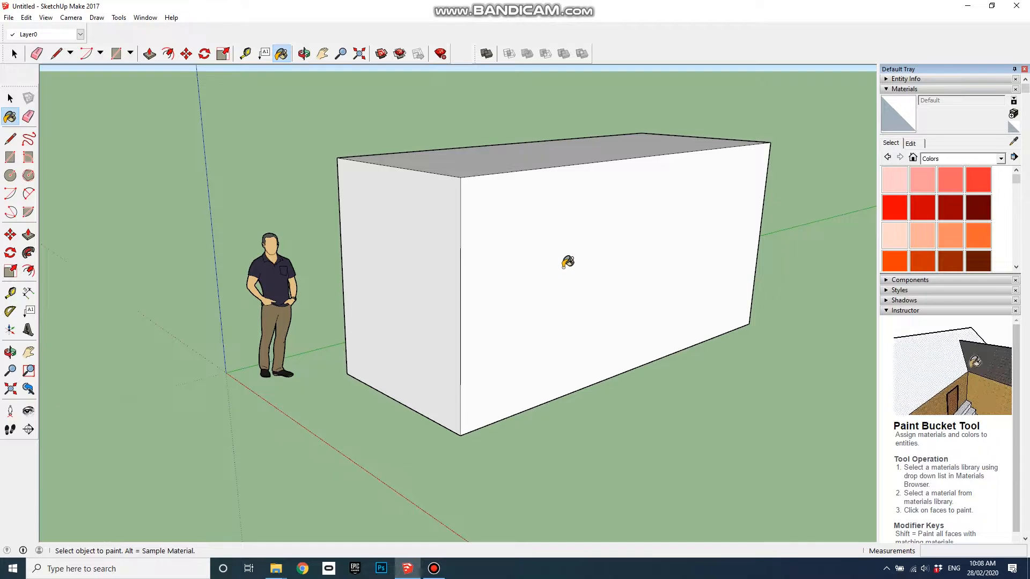
Select the entire box and paint all its faces red with Color A05.
key(space)
triple_click(602, 259)
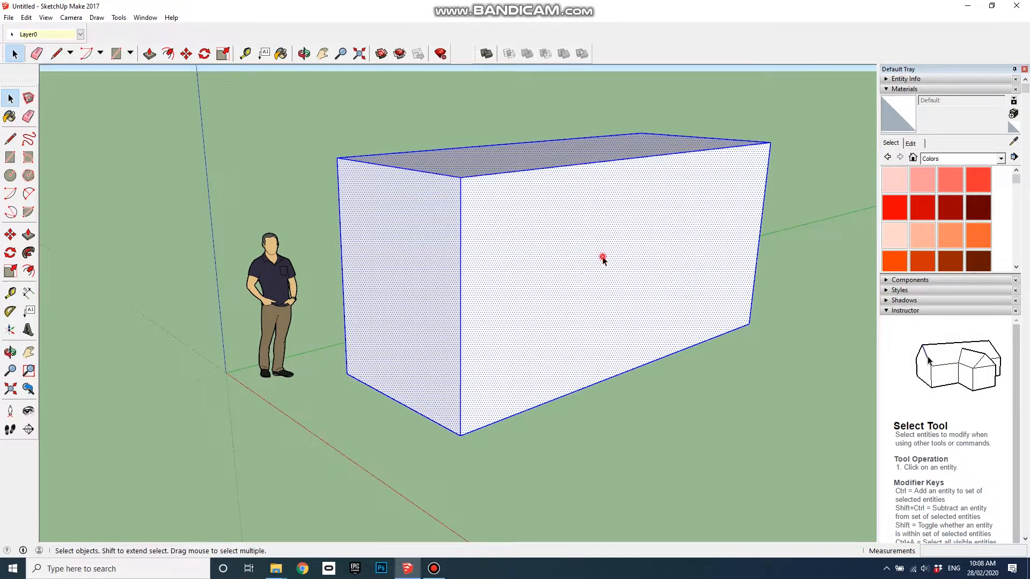
mouse_move(522, 292)
middle_down()
mouse_move(738, 143)
mouse_move(599, 354)
mouse_move(542, 384)
mouse_move(590, 364)
mouse_move(724, 225)
mouse_move(805, 88)
mouse_move(415, 325)
mouse_move(636, 299)
mouse_move(172, 269)
mouse_move(810, 256)
mouse_move(986, 277)
middle_up()
scroll(868, 276, up, 1)
click(894, 207)
click(606, 298)
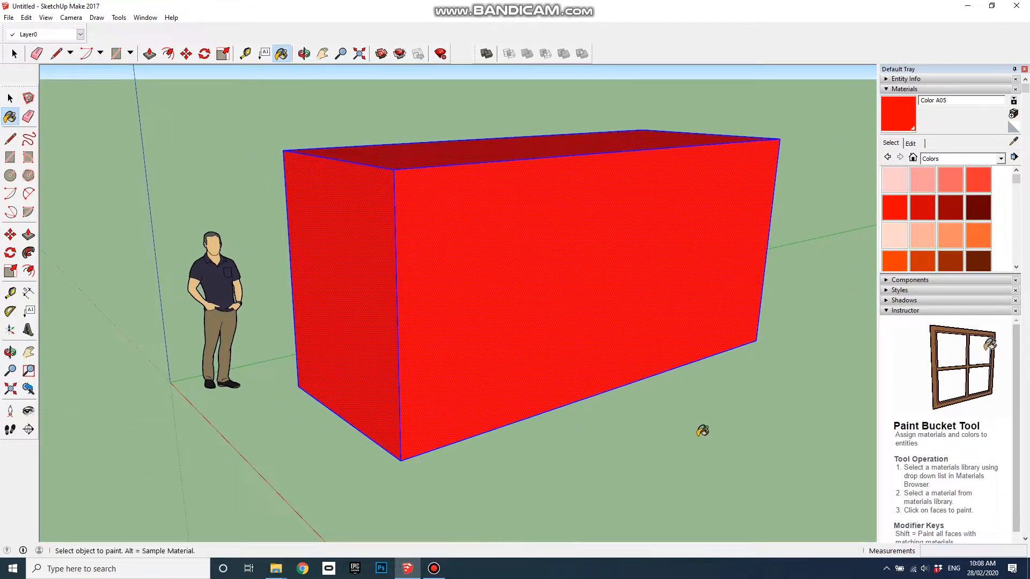
key(space)
middle_drag(456, 443, 567, 447)
click(661, 446)
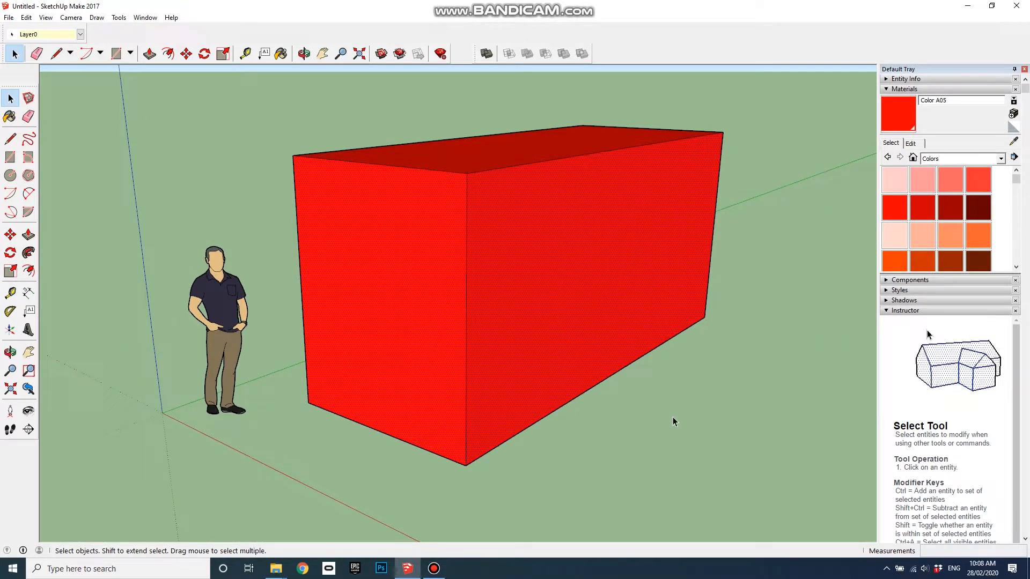
Paint the box's selected side faces green with Color F05 and clear the selection.
drag(1018, 182, 1025, 214)
click(900, 239)
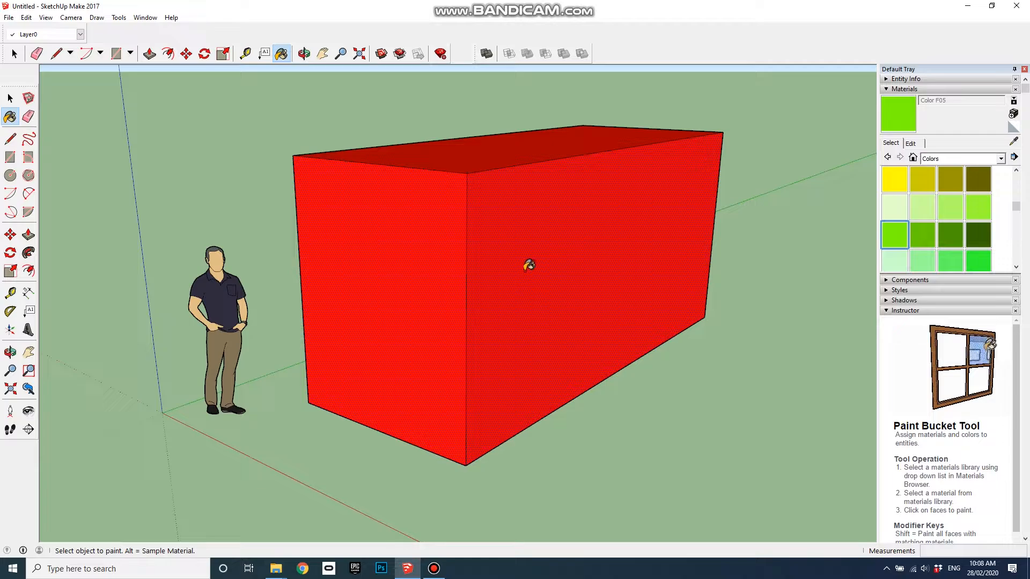
click(558, 263)
mouse_move(561, 262)
middle_down()
mouse_move(708, 425)
mouse_move(703, 356)
middle_up()
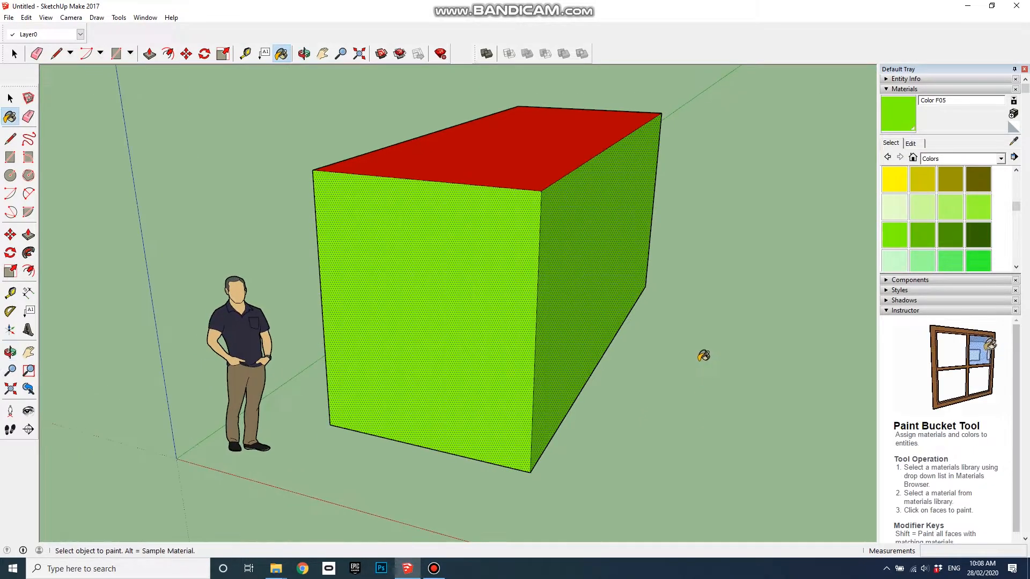
key(space)
mouse_move(726, 322)
middle_down()
mouse_move(457, 333)
mouse_move(813, 292)
mouse_move(458, 99)
mouse_move(269, 322)
mouse_move(348, 383)
mouse_move(354, 363)
middle_up()
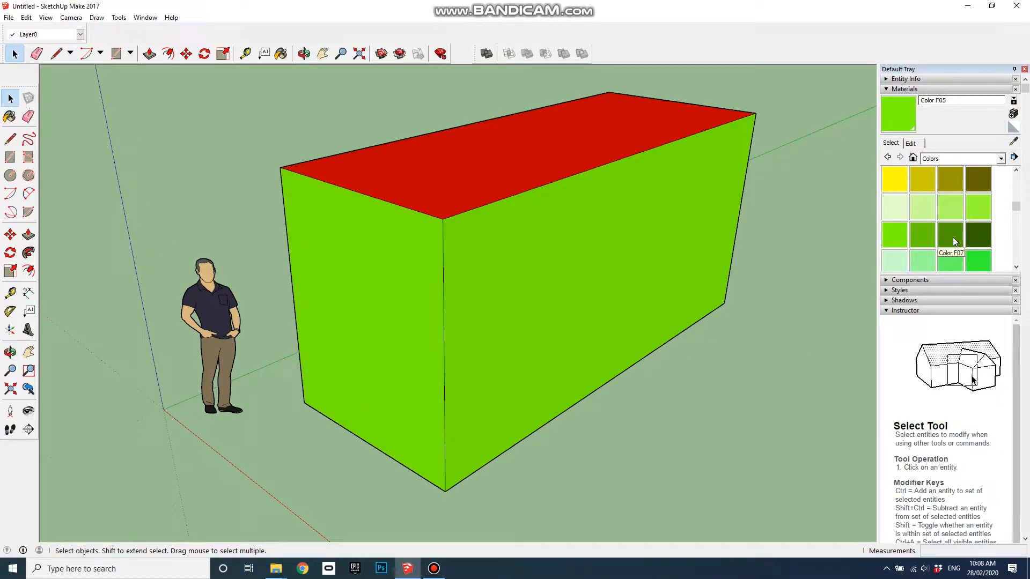
Paint only the box's long side face light blue with Color H04.
scroll(952, 237, down, 4)
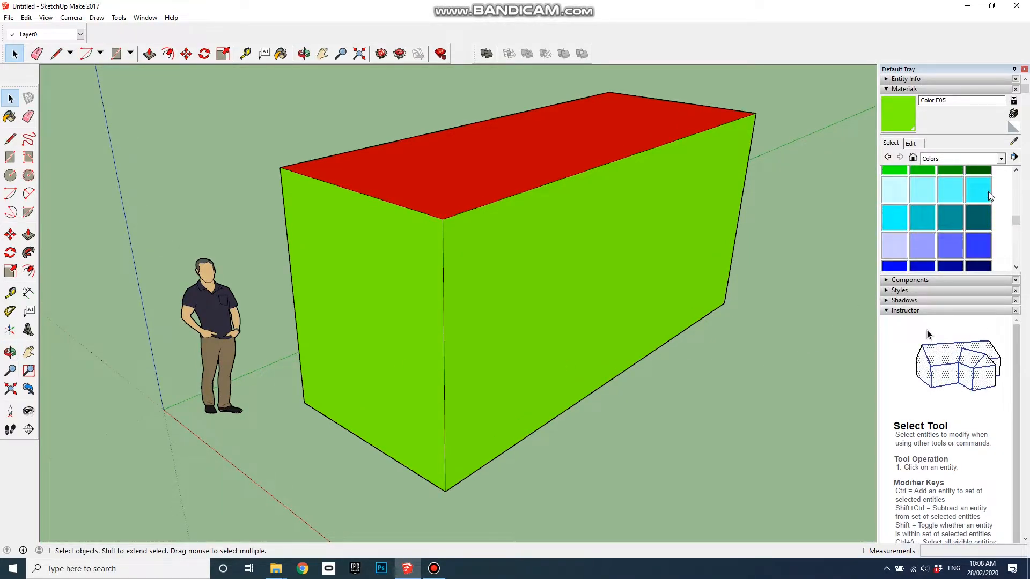
click(978, 190)
click(601, 263)
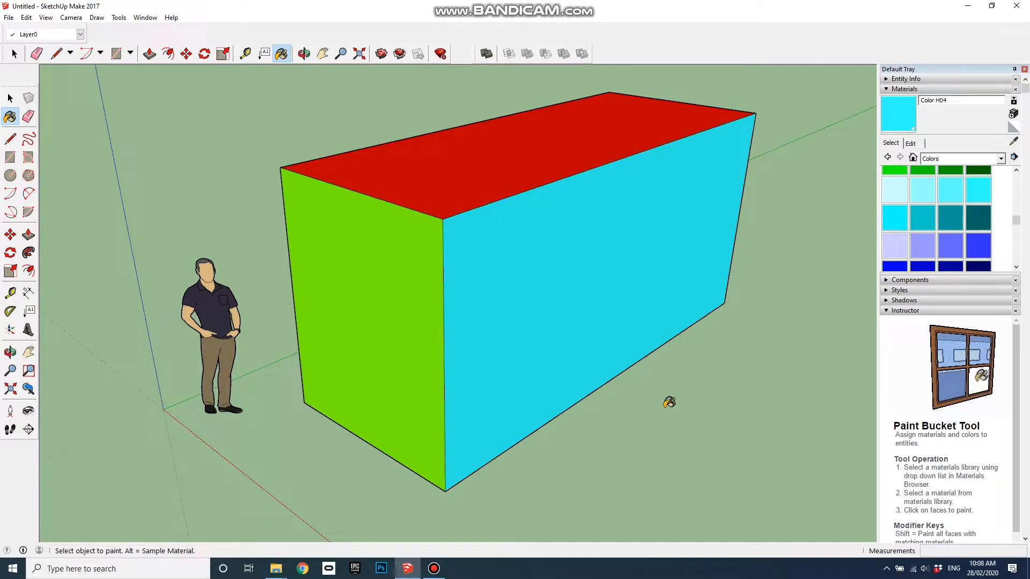
key(space)
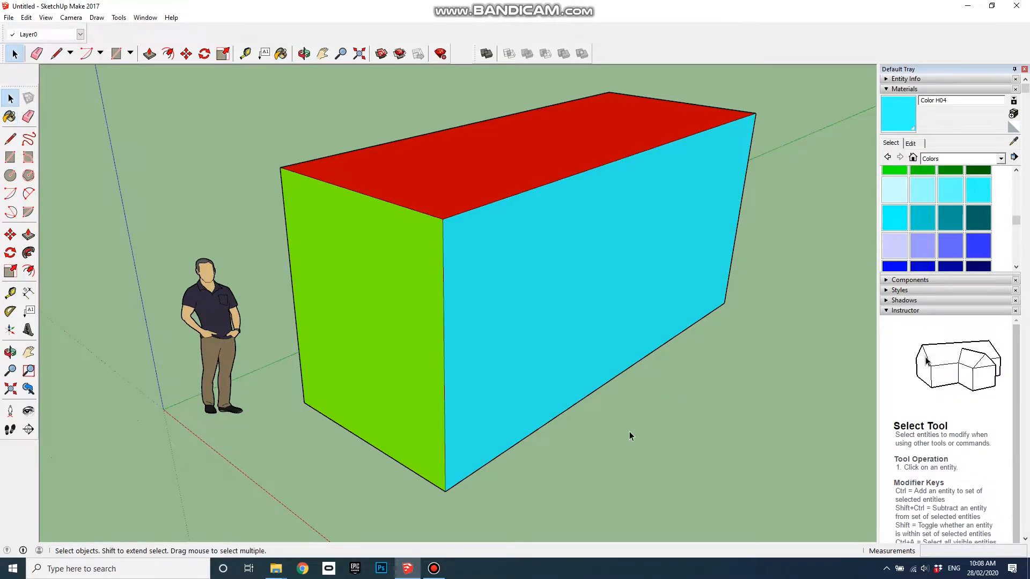
middle_drag(630, 432, 614, 448)
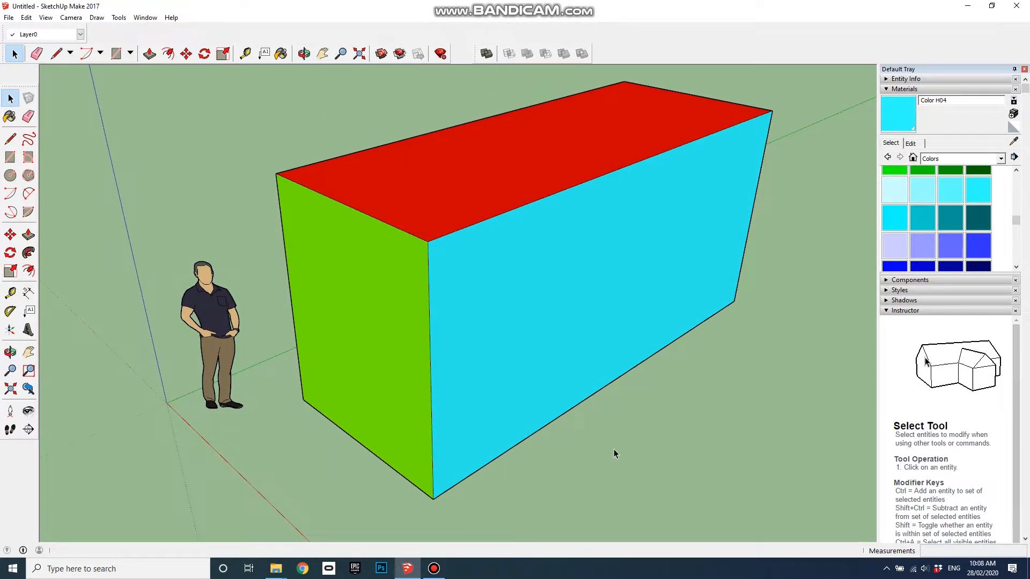
Switch the material library to Brick, Cladding and Siding.
click(951, 159)
click(950, 179)
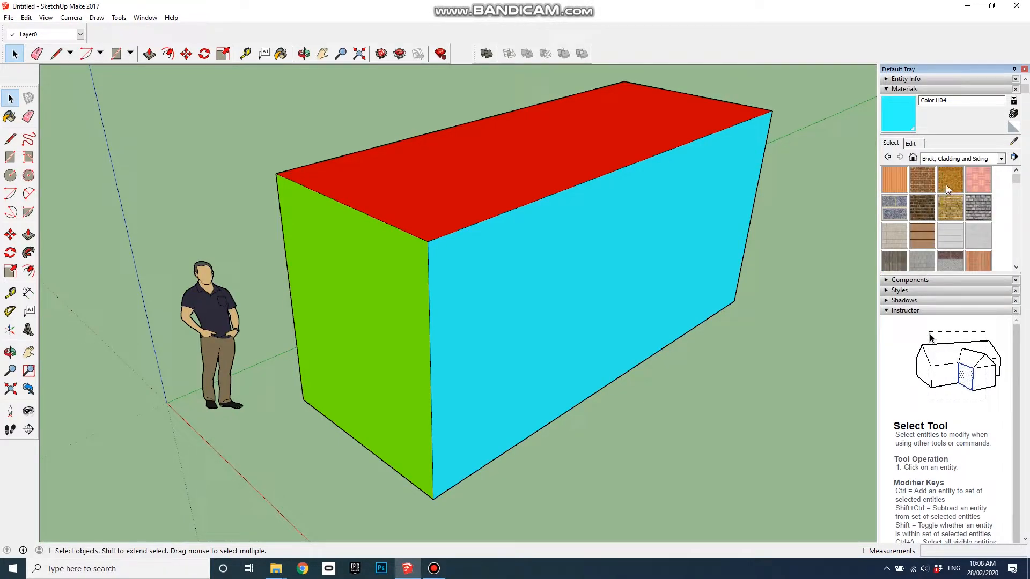
click(955, 159)
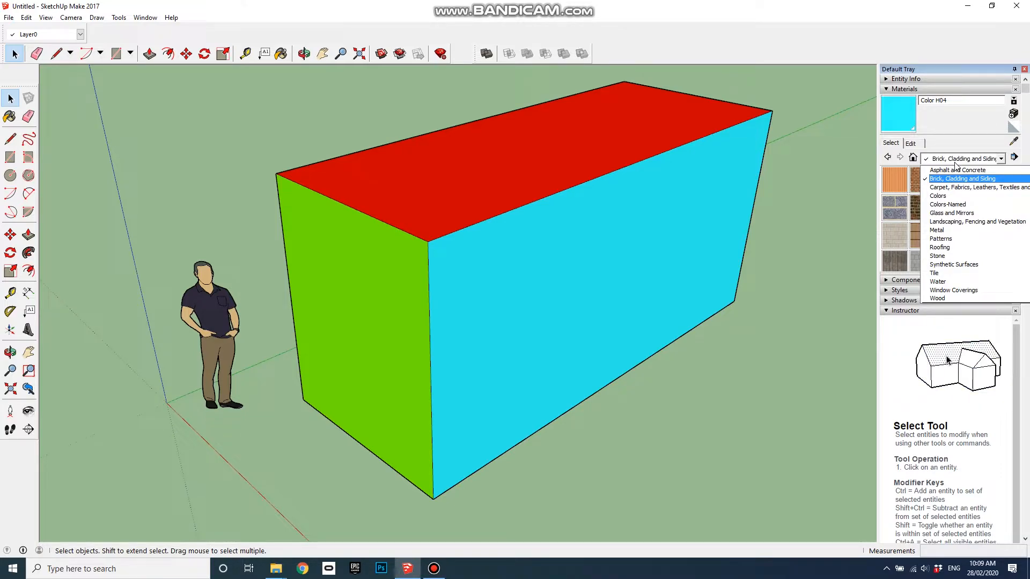
click(954, 182)
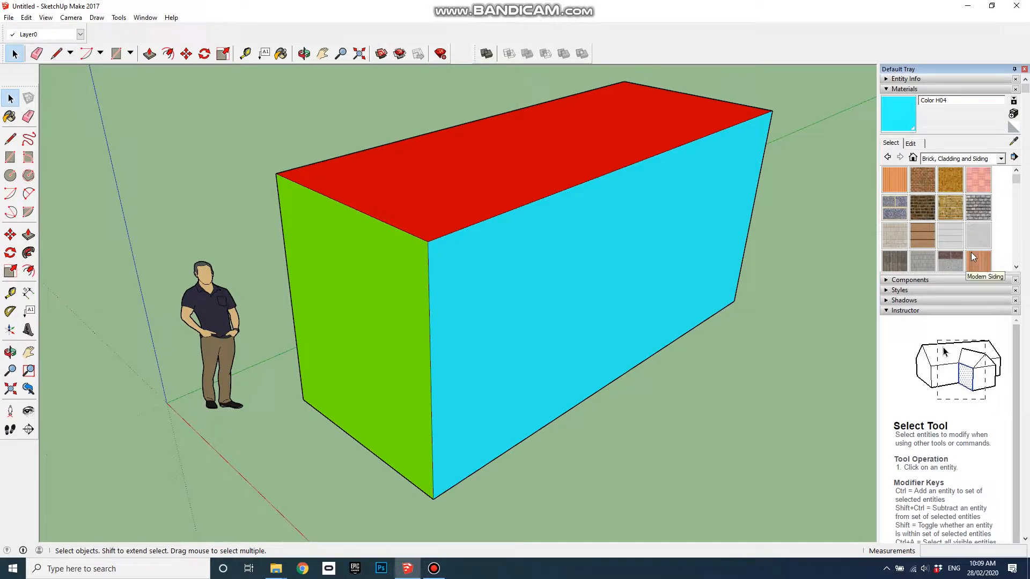
Apply the Concrete Block 8x8 Gray material to the box's long side face.
click(927, 265)
click(562, 274)
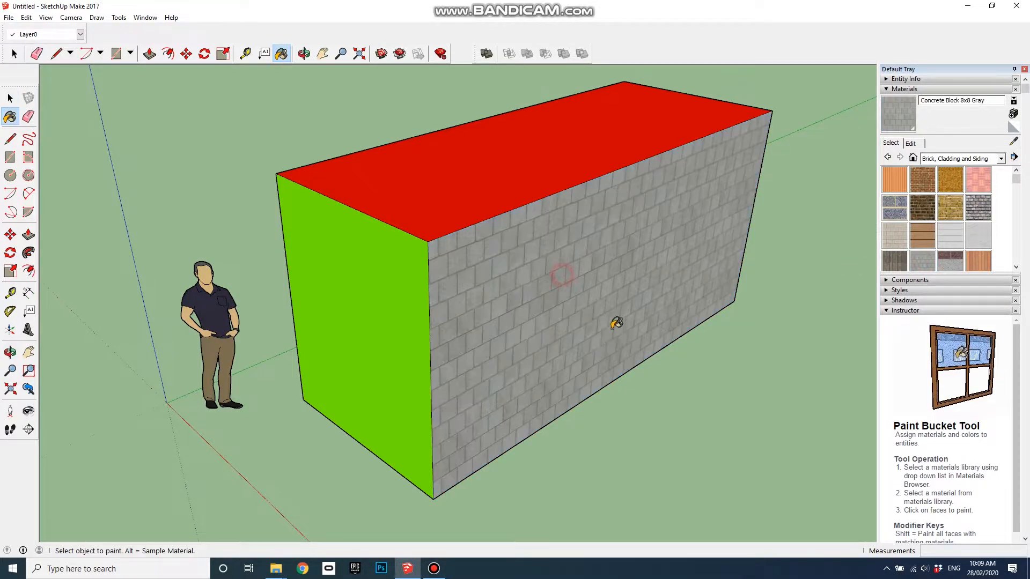
mouse_move(714, 421)
middle_down()
mouse_move(485, 331)
mouse_move(505, 324)
mouse_move(669, 345)
mouse_move(670, 355)
middle_up()
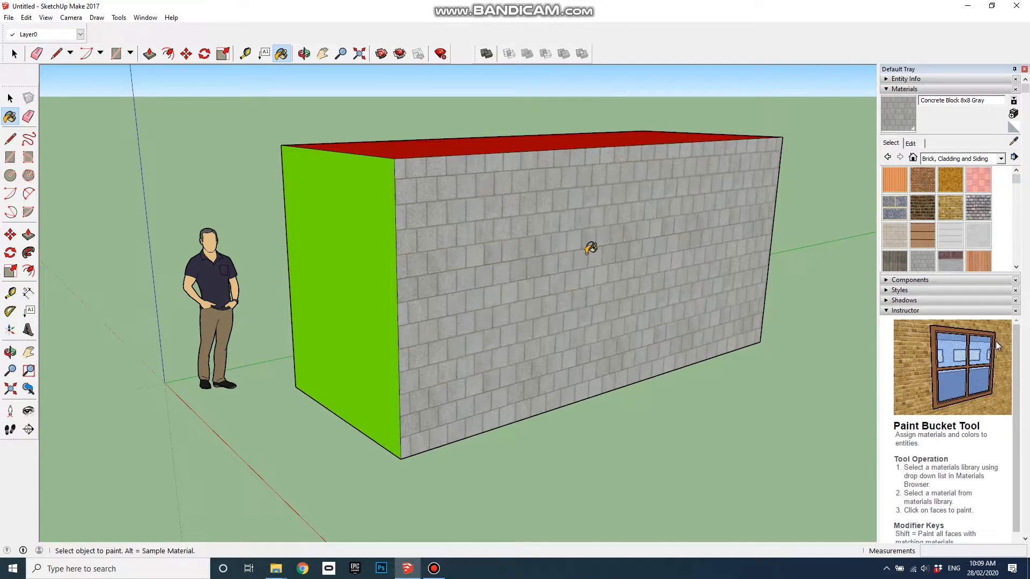
mouse_move(434, 264)
middle_down()
mouse_move(519, 323)
mouse_move(513, 271)
mouse_move(488, 317)
mouse_move(637, 335)
middle_up()
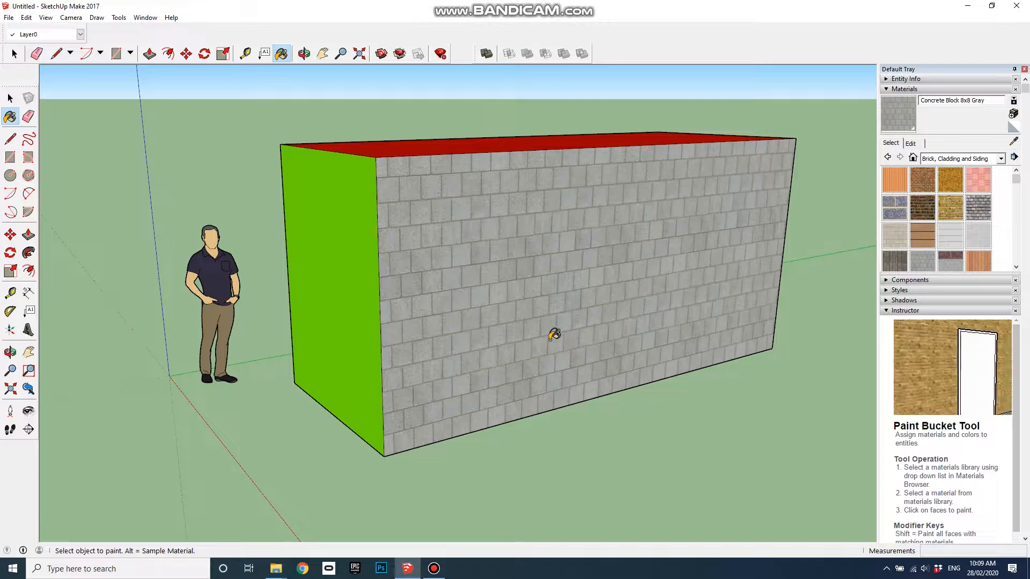
Try anchoring the concrete block texture at the long face's lower near corner and rescaling it along the base, and undo back to the blue face.
key(space)
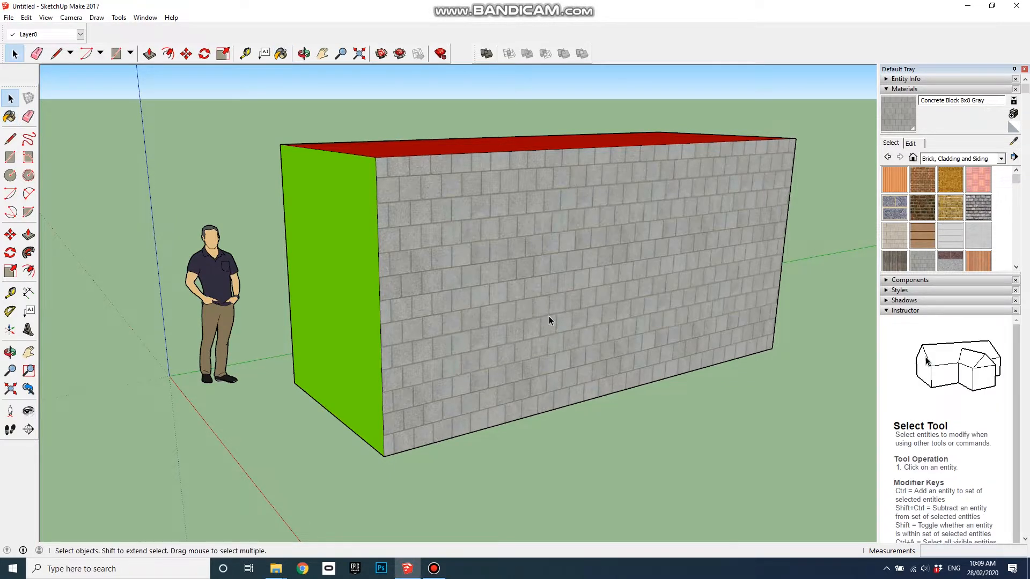
right_click(514, 251)
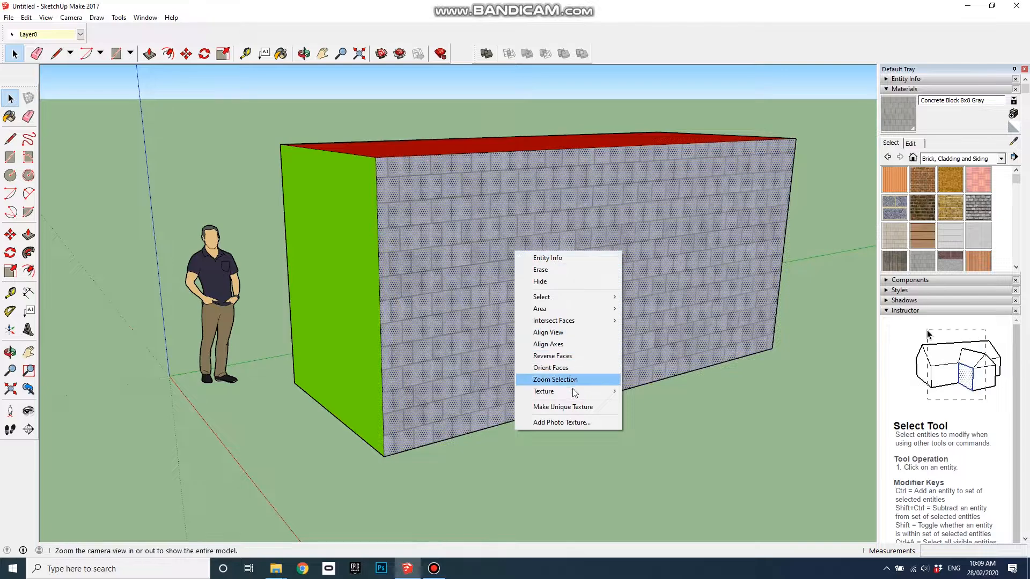
mouse_move(574, 393)
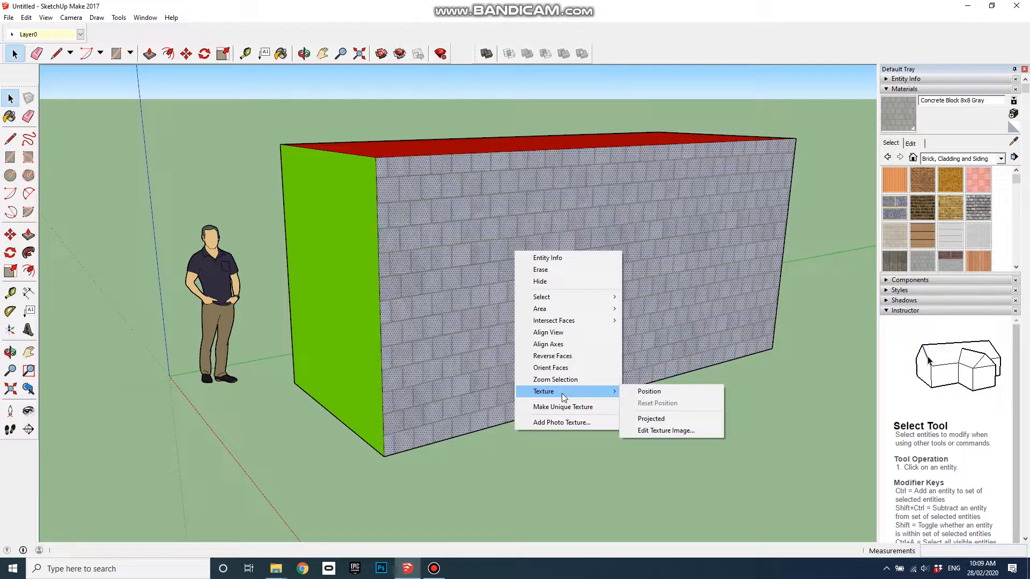
click(653, 392)
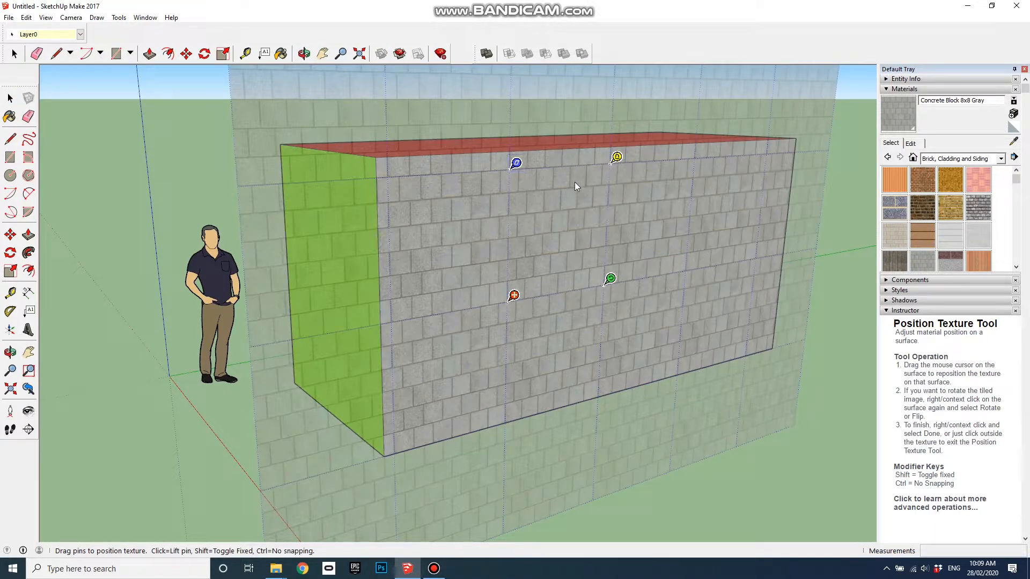
drag(513, 297, 391, 450)
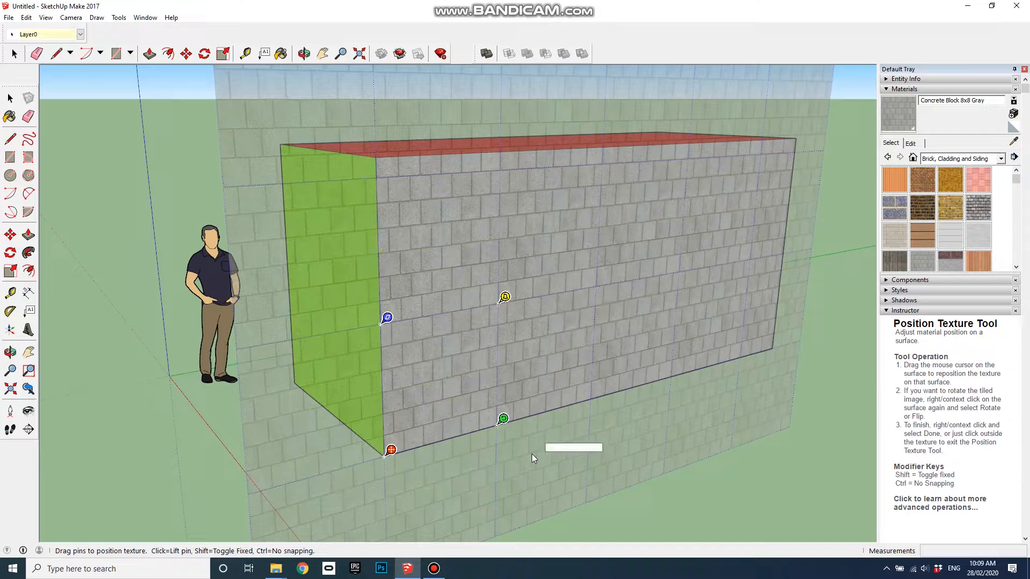
drag(503, 418, 537, 411)
key(ctrl+z)
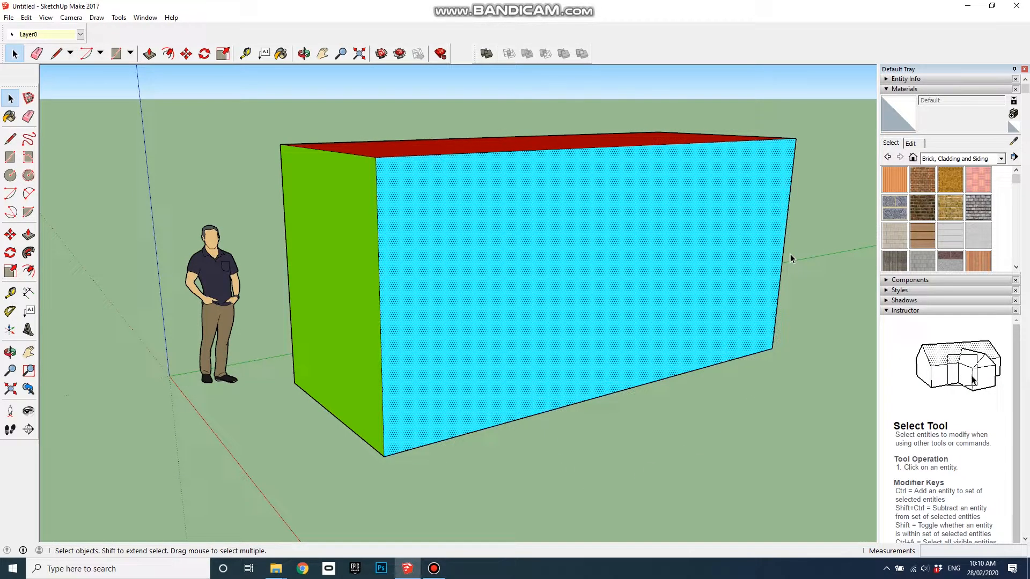
Apply the Cinder Block material to the box's long side face.
click(893, 234)
click(547, 316)
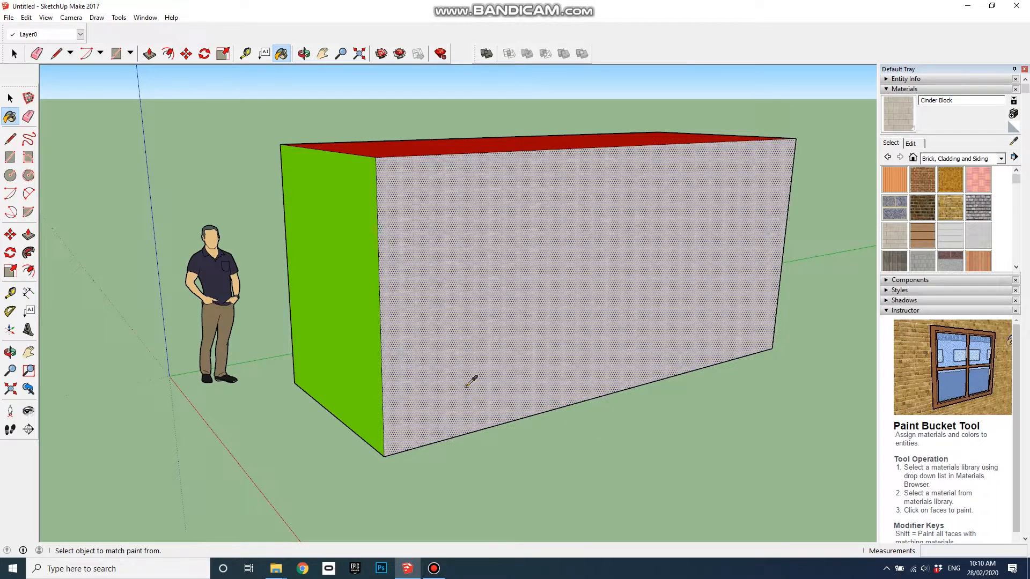
alt+scroll(471, 381, up, 6)
alt+scroll(471, 381, down, 8)
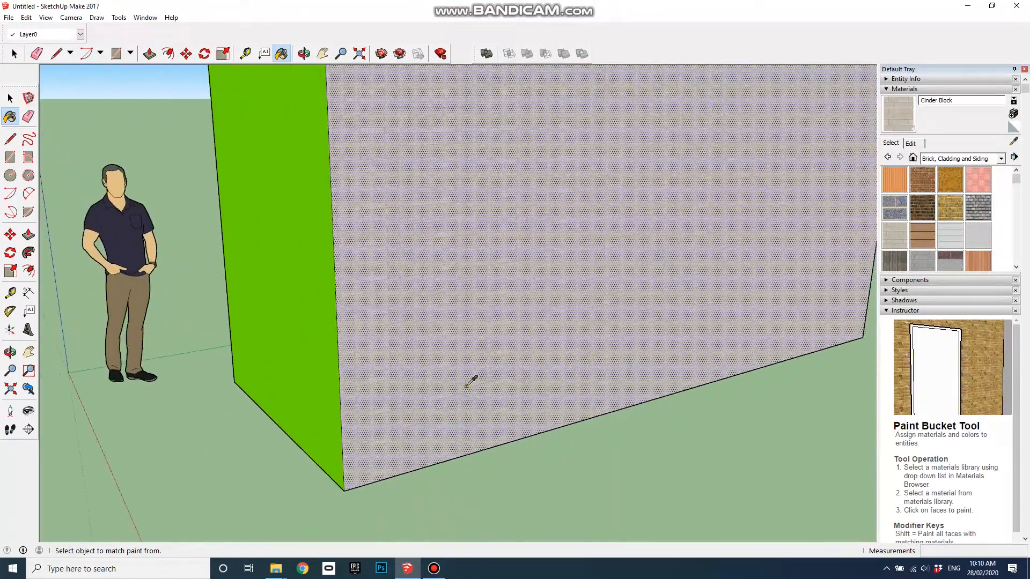
key(space)
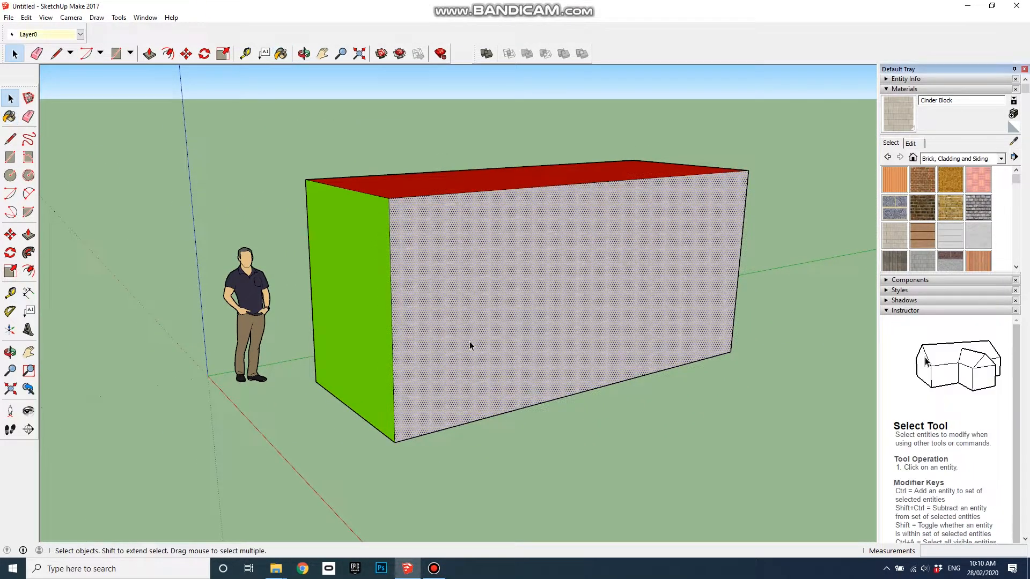
Position the cinder block texture on the long face, anchoring it at the lower near corner and enlarging it along the base edge.
right_click(487, 299)
mouse_move(545, 441)
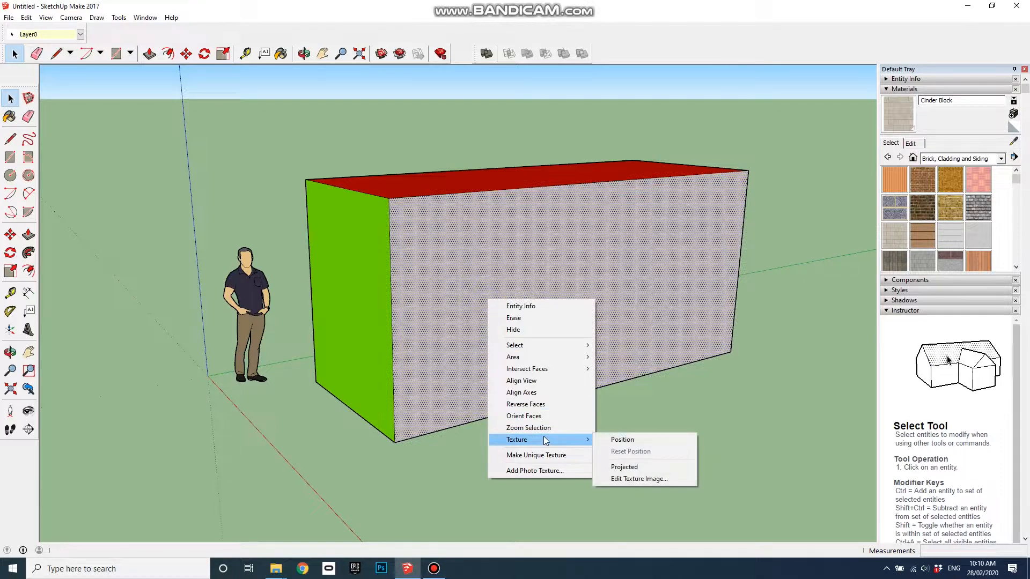
click(623, 440)
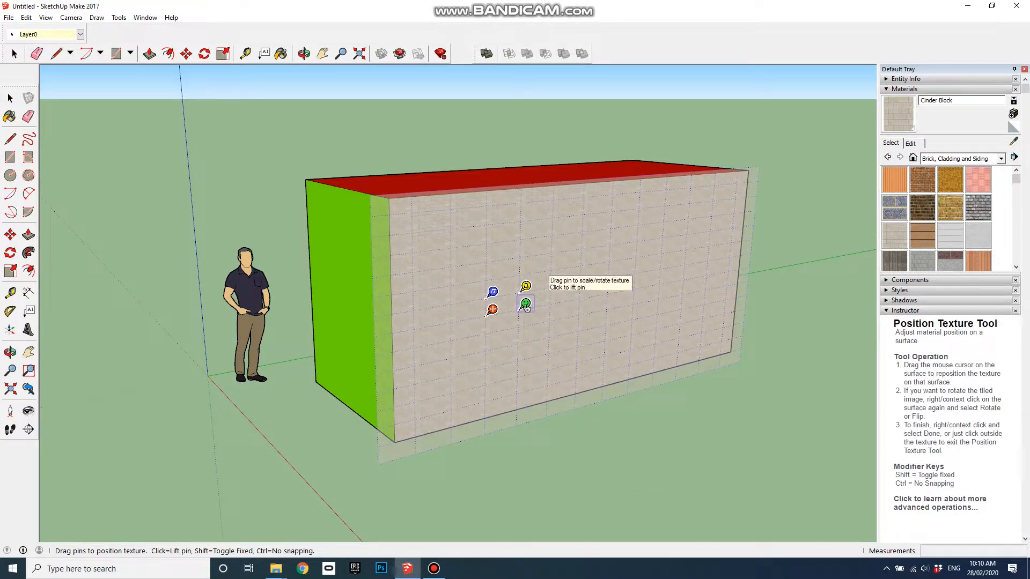
drag(485, 314, 603, 382)
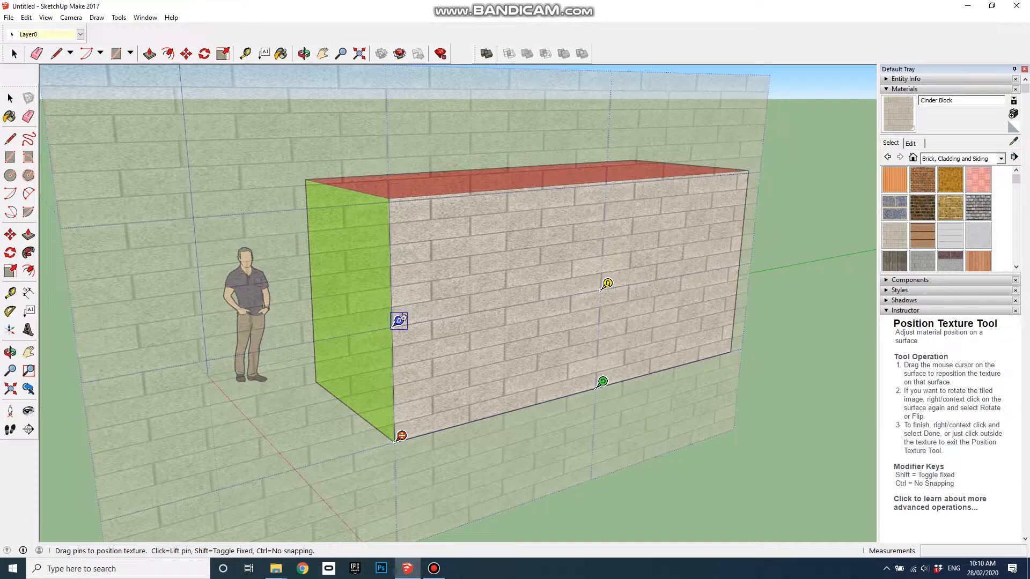
Adjust the cinder block texture's height along the near vertical edge and reduce its scale along the base, then finish positioning.
drag(398, 320, 398, 268)
drag(598, 385, 535, 399)
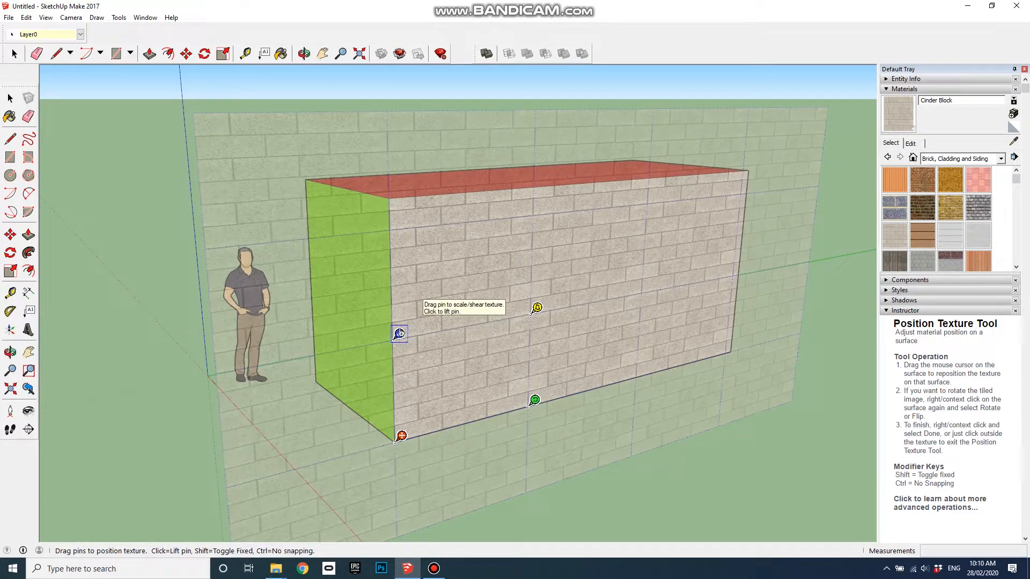
mouse_move(399, 334)
mouse_down()
mouse_move(397, 263)
mouse_move(398, 346)
mouse_move(397, 320)
mouse_up()
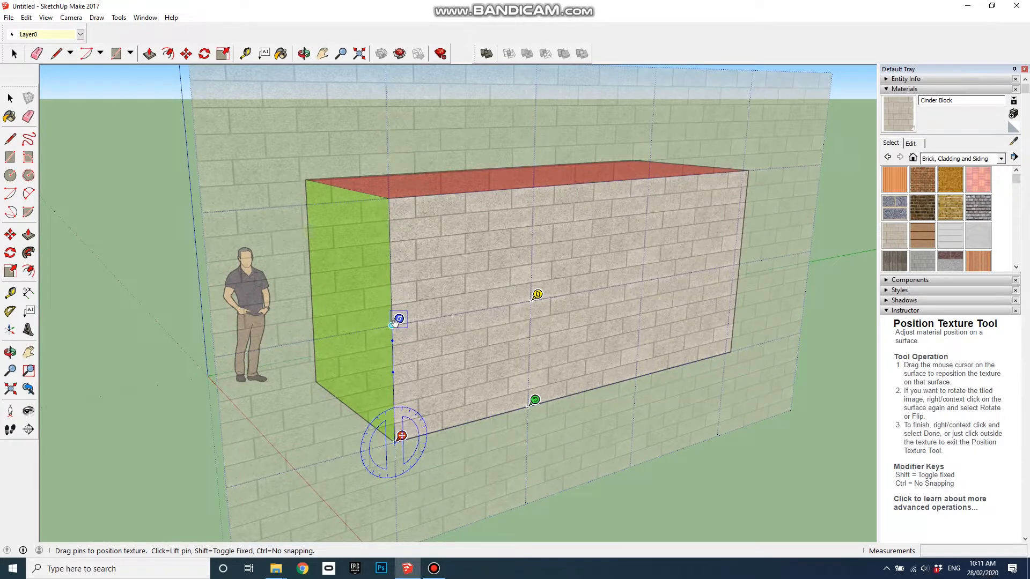
middle_drag(746, 500, 660, 487)
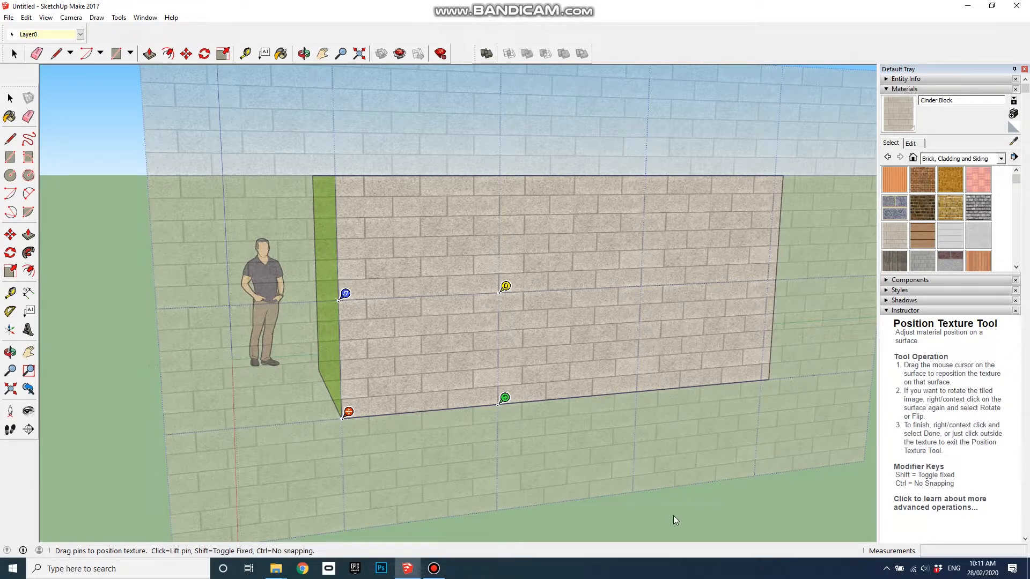
scroll(673, 512, down, 4)
scroll(671, 505, up, 3)
click(690, 526)
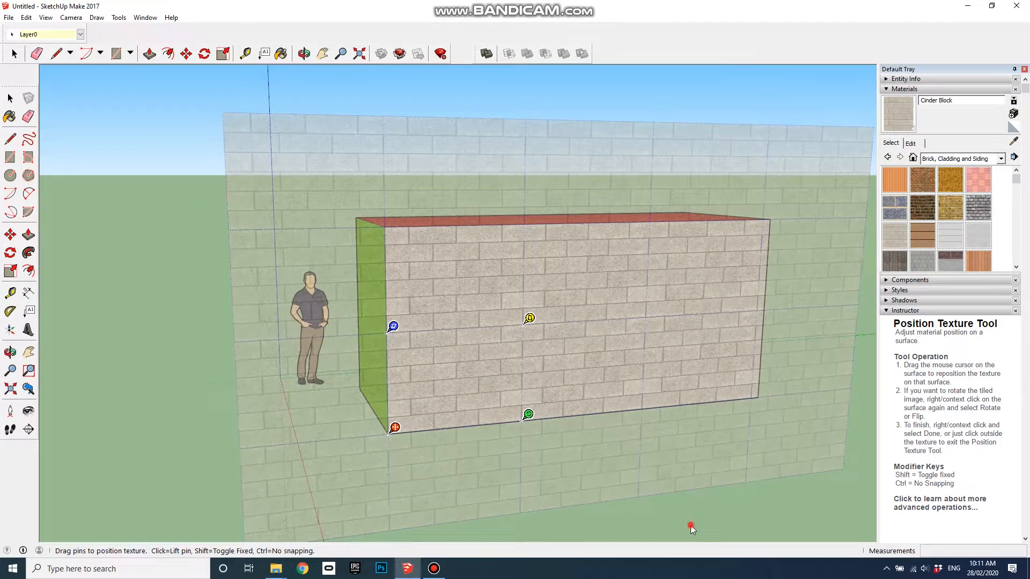
click(268, 430)
key(o)
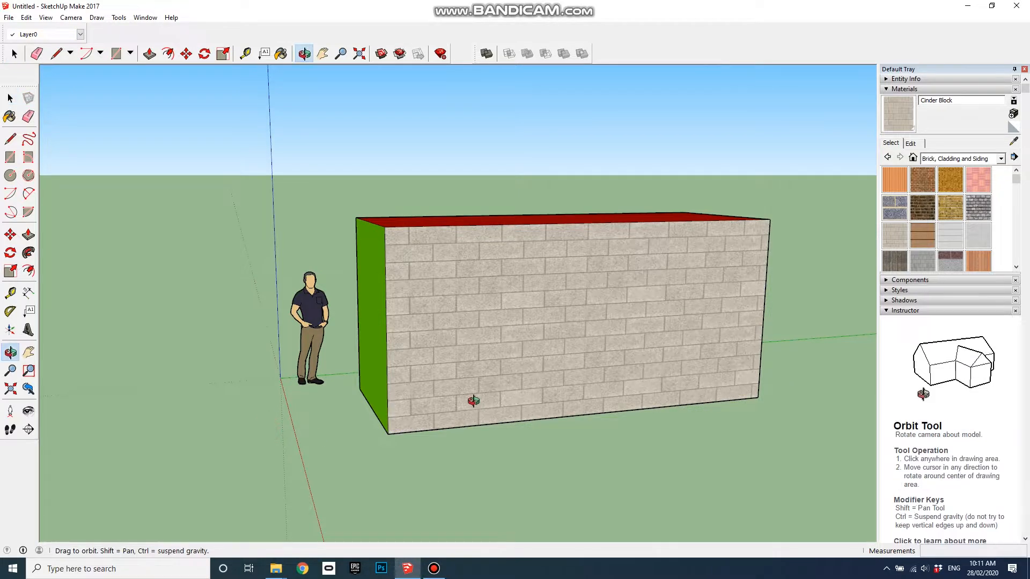
drag(471, 398, 510, 456)
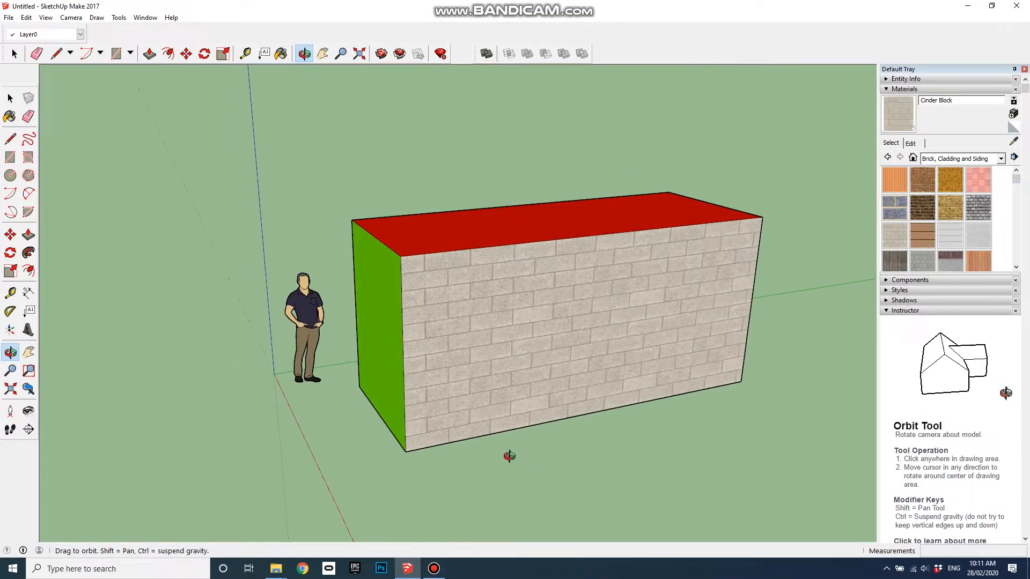
key(space)
scroll(655, 420, up, 1)
middle_drag(654, 421, 748, 427)
middle_drag(563, 410, 776, 245)
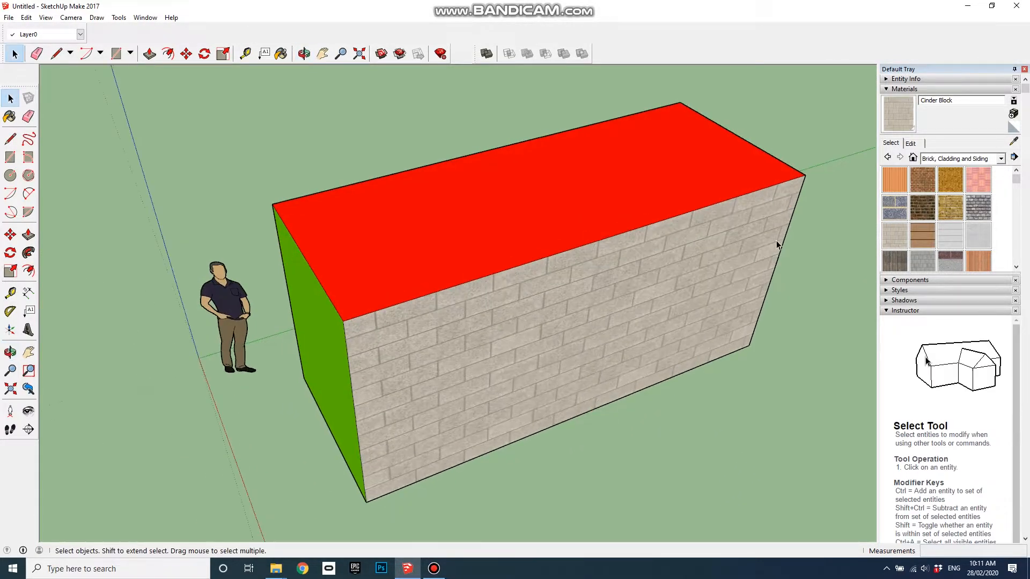
Start a new material with a texture image and browse to the DrawingsRL folder under COURSES_2020, ARCH1101 on the D: drive.
click(1014, 114)
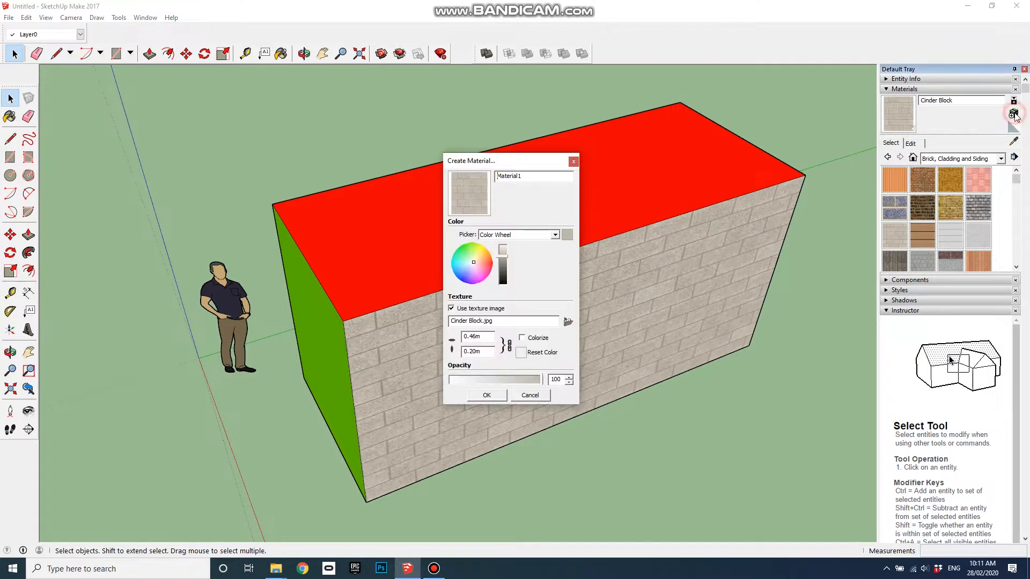
click(452, 309)
click(451, 309)
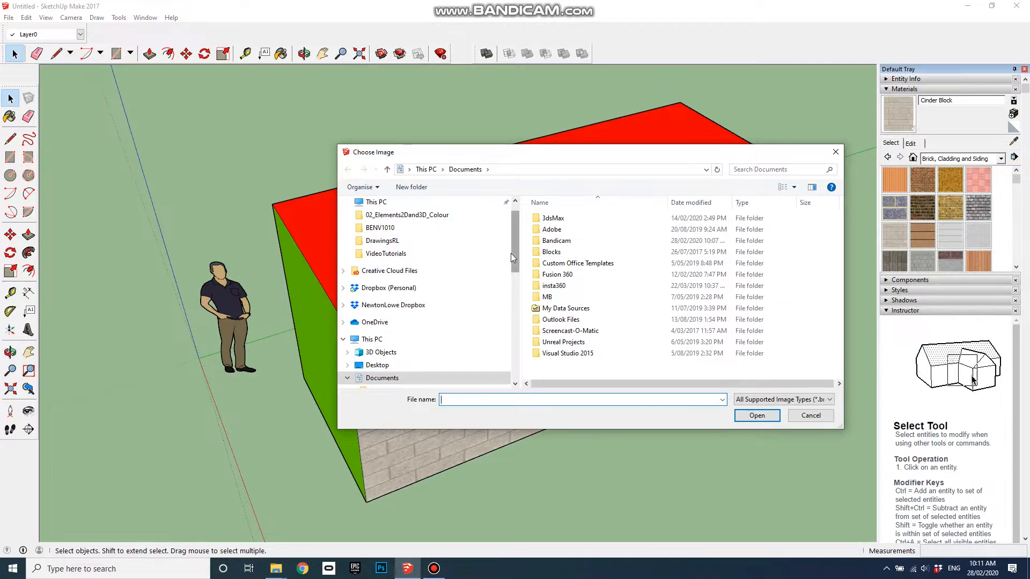
drag(511, 253, 527, 354)
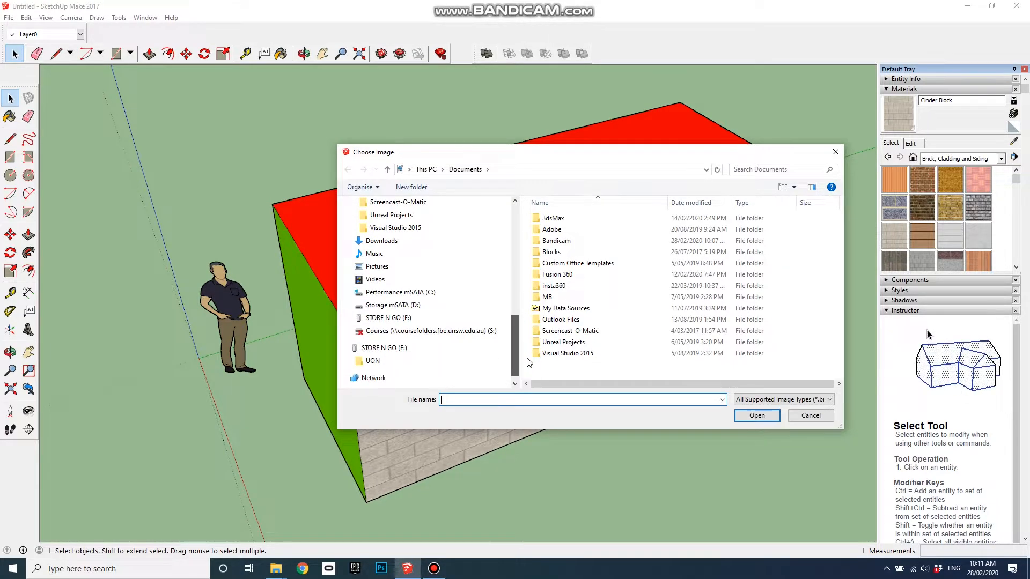
scroll(402, 306, down, 1)
click(400, 305)
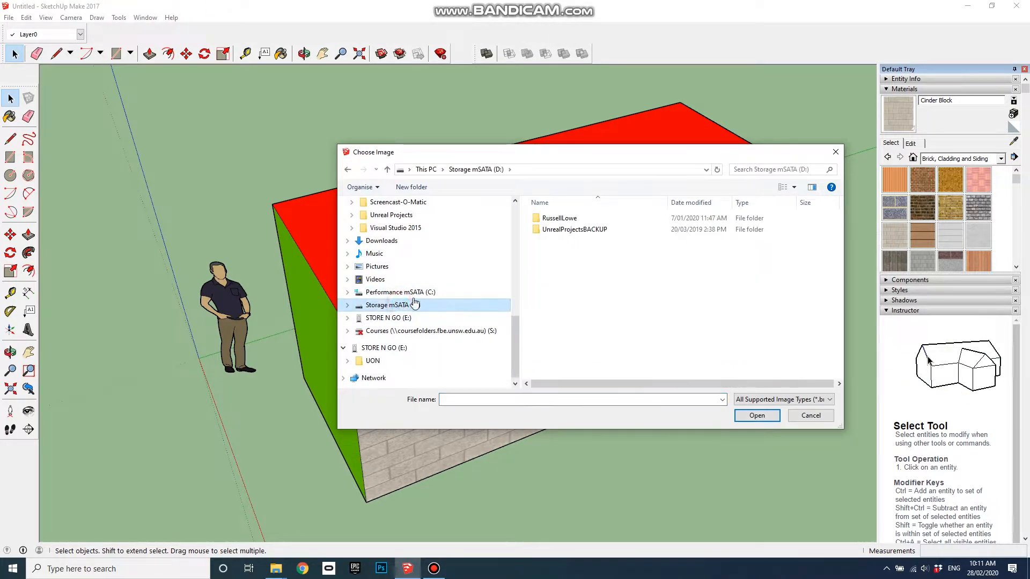
double_click(555, 218)
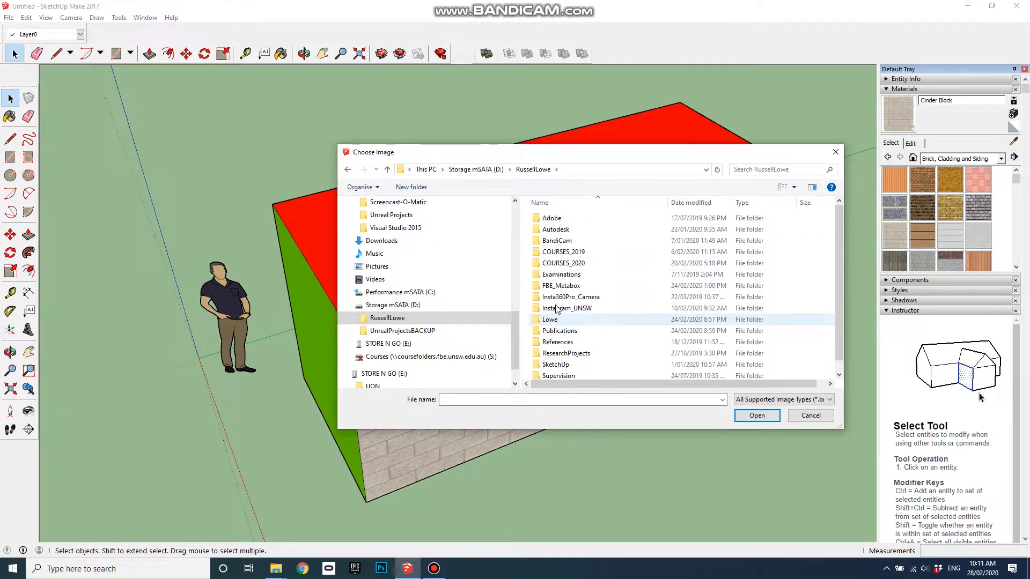
double_click(570, 263)
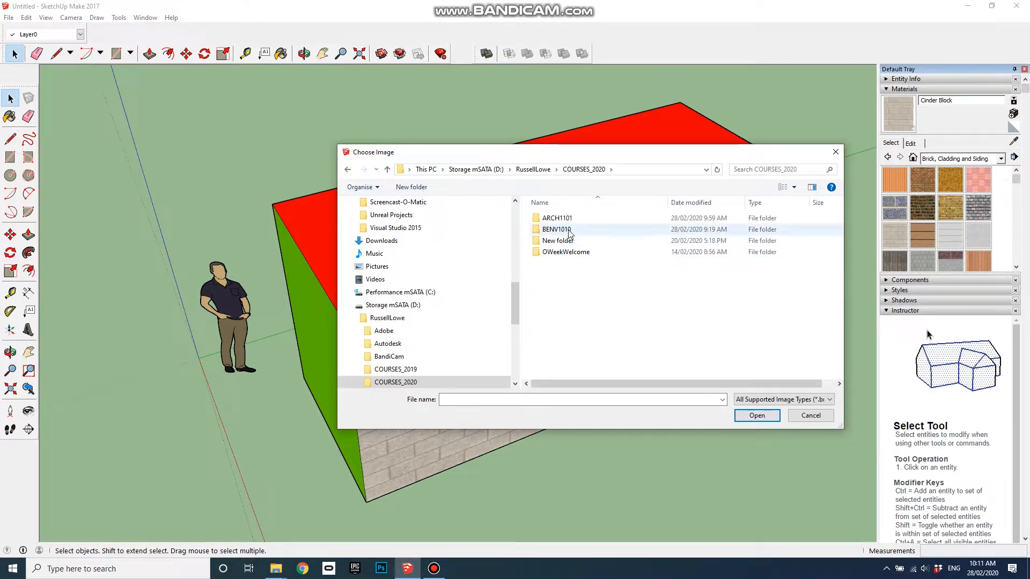
double_click(554, 217)
double_click(557, 241)
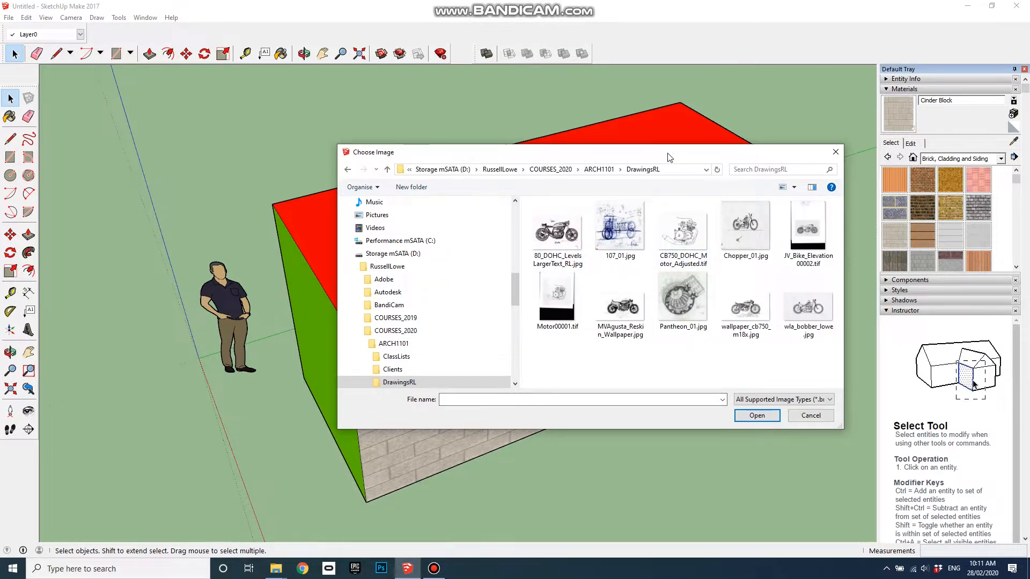
Load Pantheon_01.jpg as the texture image, set its width to 1 m, and create the material.
drag(668, 155, 490, 98)
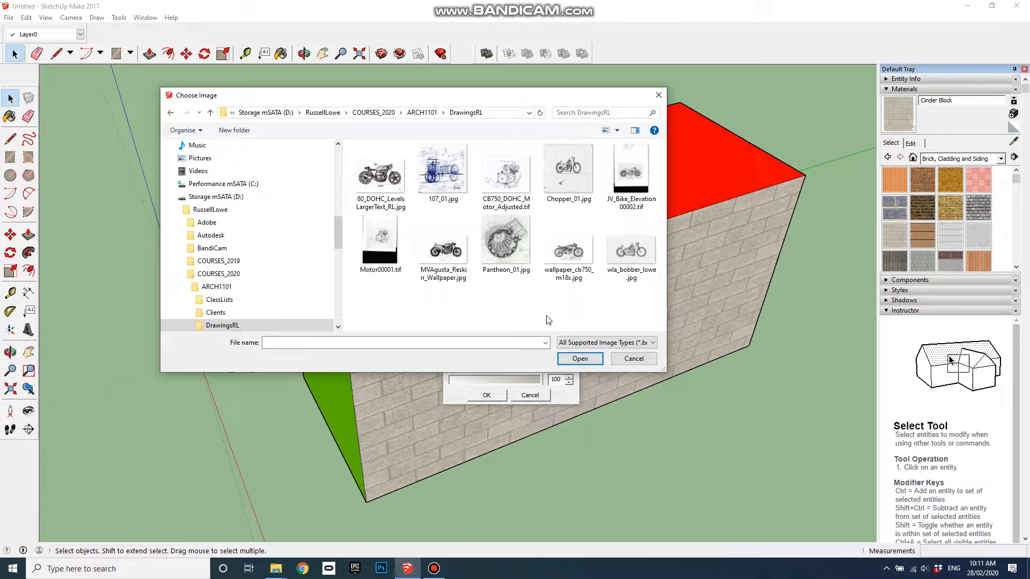
click(498, 255)
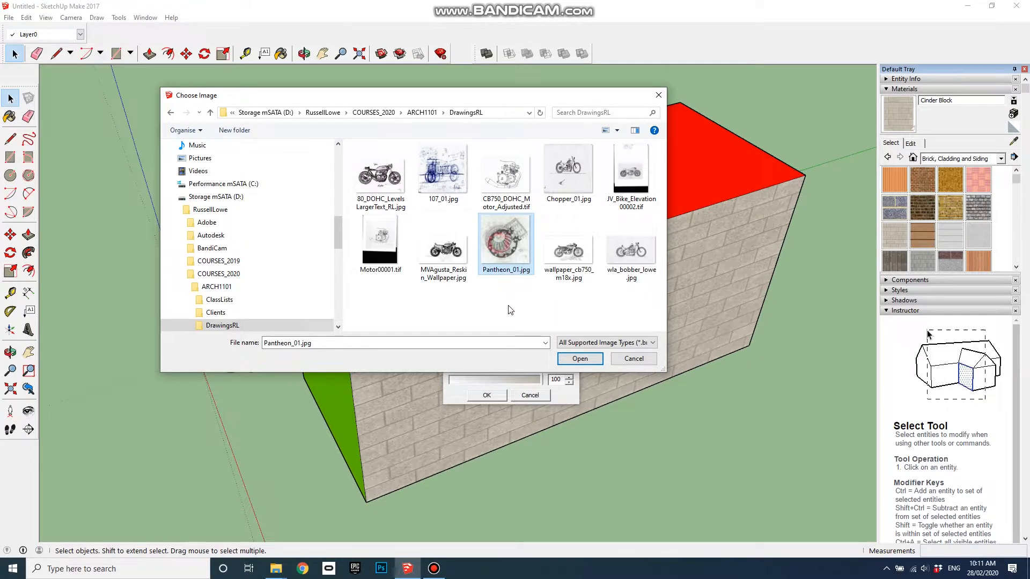
click(579, 359)
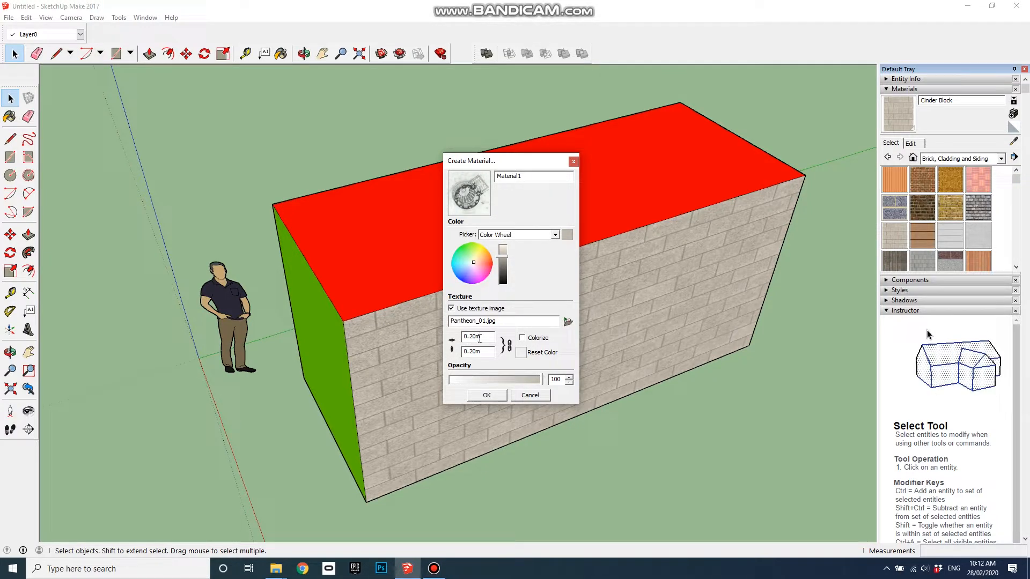
drag(484, 336, 452, 344)
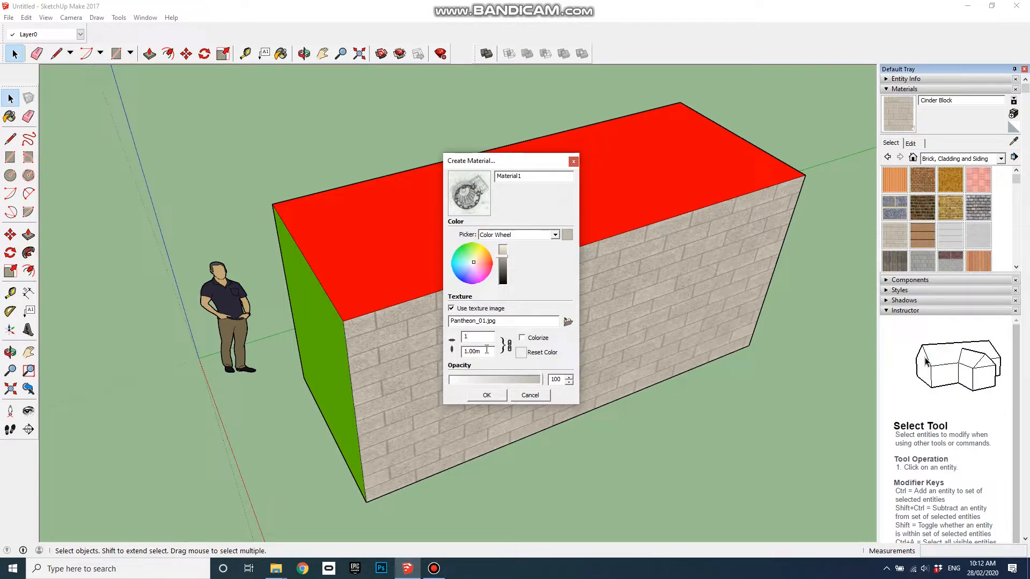
click(487, 395)
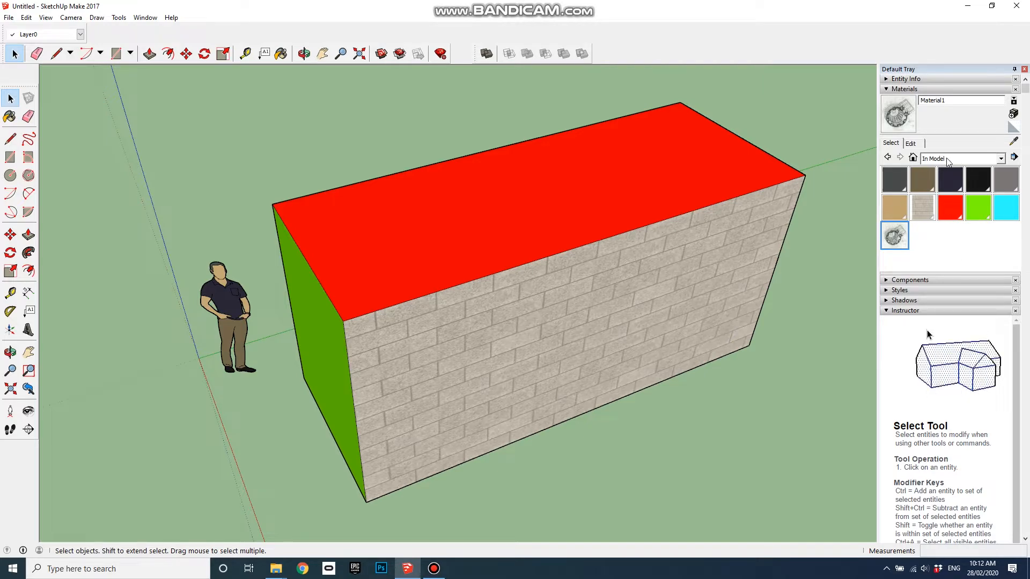
Paint the Pantheon drawing material onto the box's top face and its short end face.
click(894, 235)
click(535, 191)
mouse_move(548, 316)
middle_down()
mouse_move(563, 230)
mouse_move(674, 211)
middle_up()
click(413, 333)
mouse_move(413, 333)
middle_down()
mouse_move(376, 381)
mouse_move(506, 306)
middle_up()
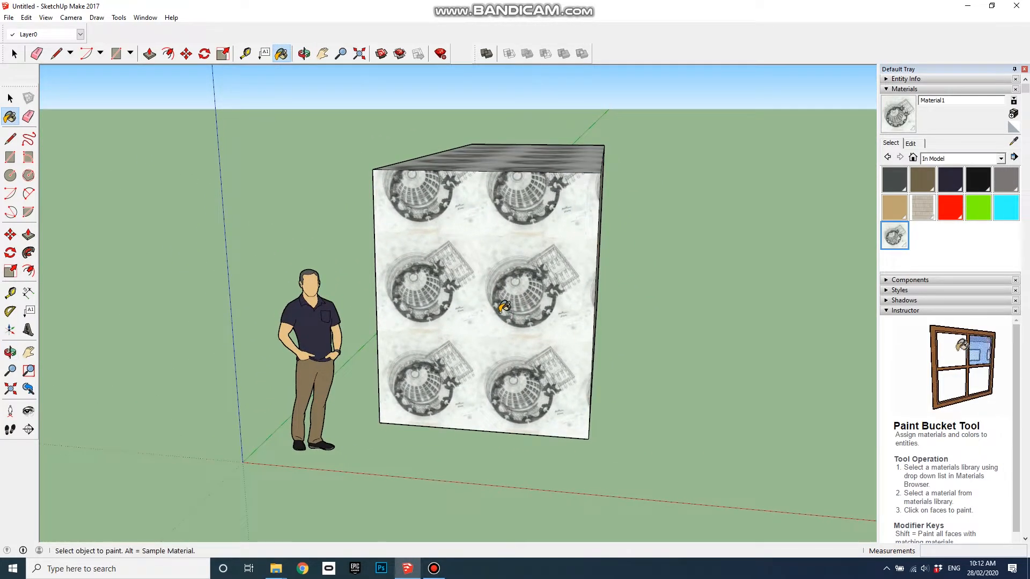
Reposition and enlarge the Pantheon texture on the short end face so a single drawing fills it, and deselect the face.
key(space)
right_click(472, 250)
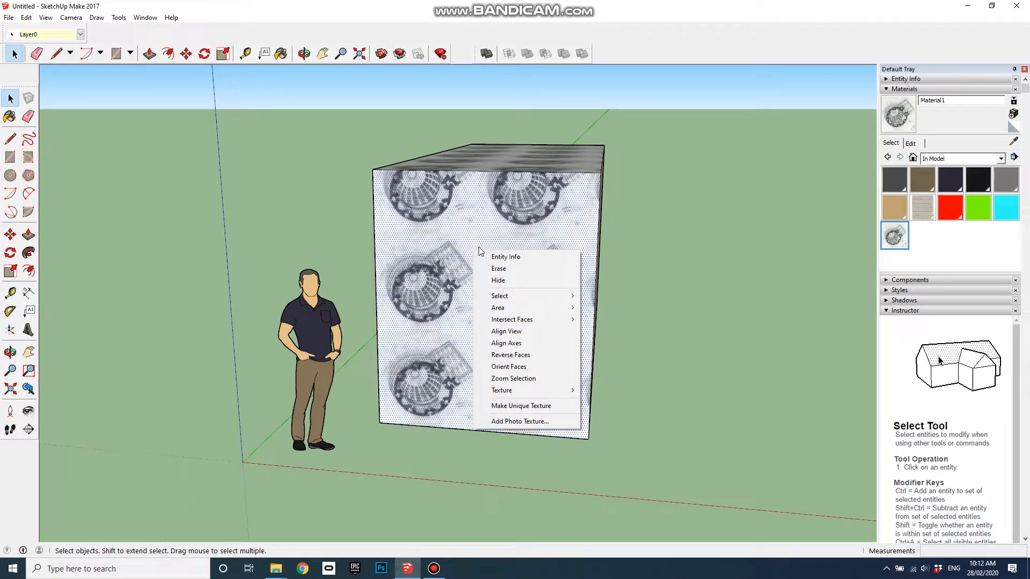
mouse_move(567, 392)
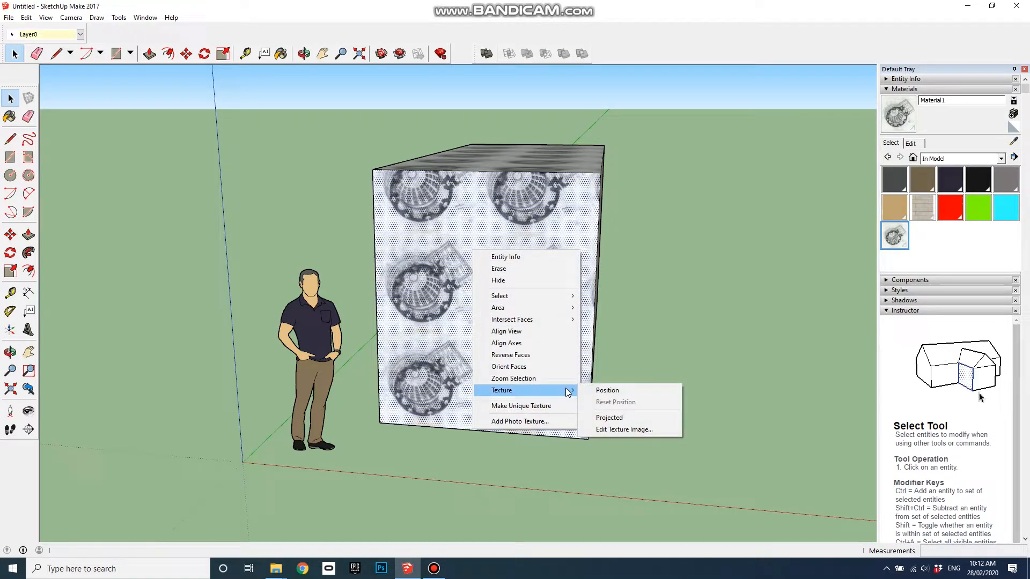
click(608, 390)
drag(484, 329, 617, 337)
drag(515, 295, 504, 371)
click(131, 343)
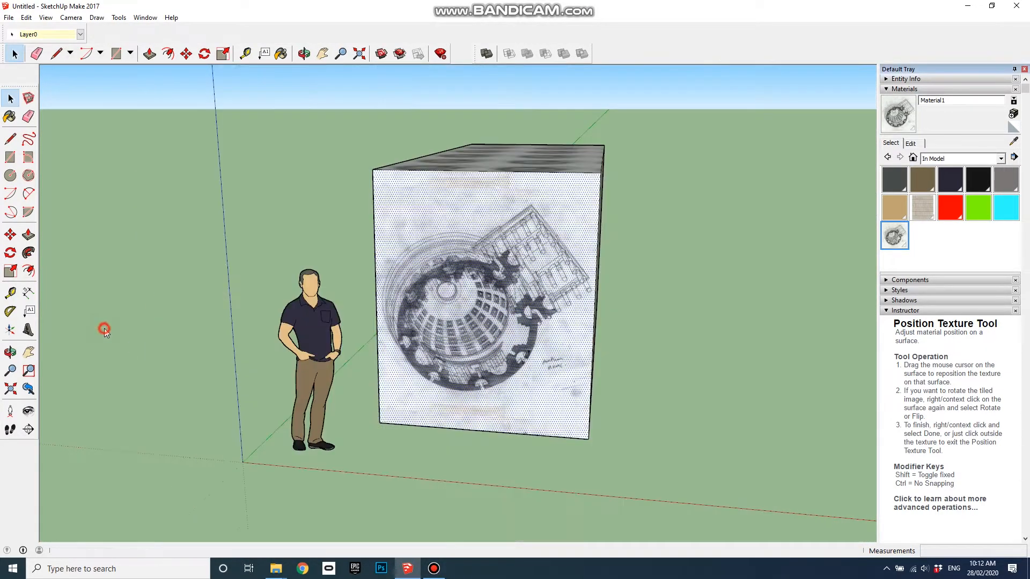
middle_drag(614, 318, 537, 329)
click(715, 314)
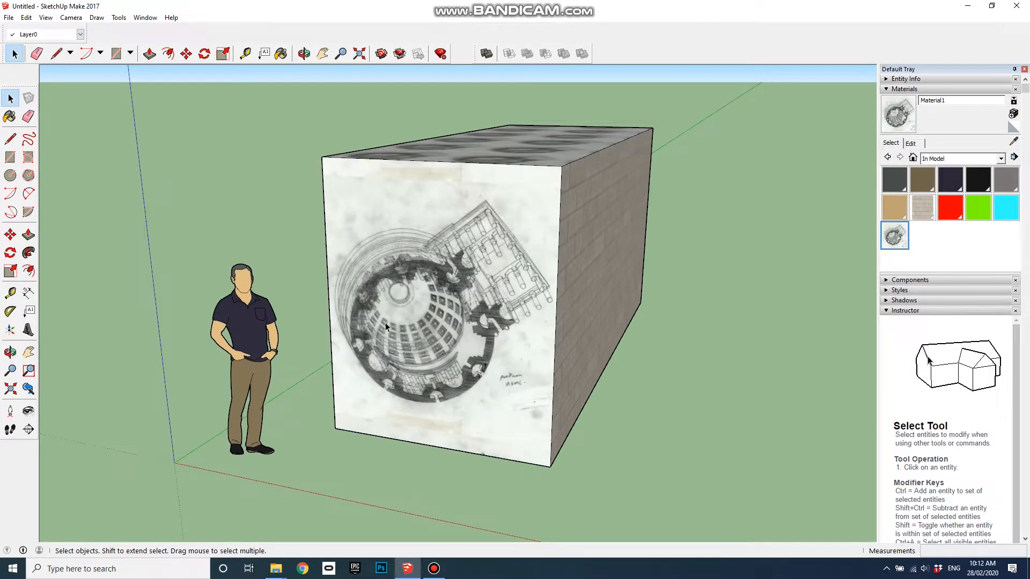
Examine the enlarged Pantheon drawing on the end face and the tiled texture on the top face.
scroll(335, 375, up, 3)
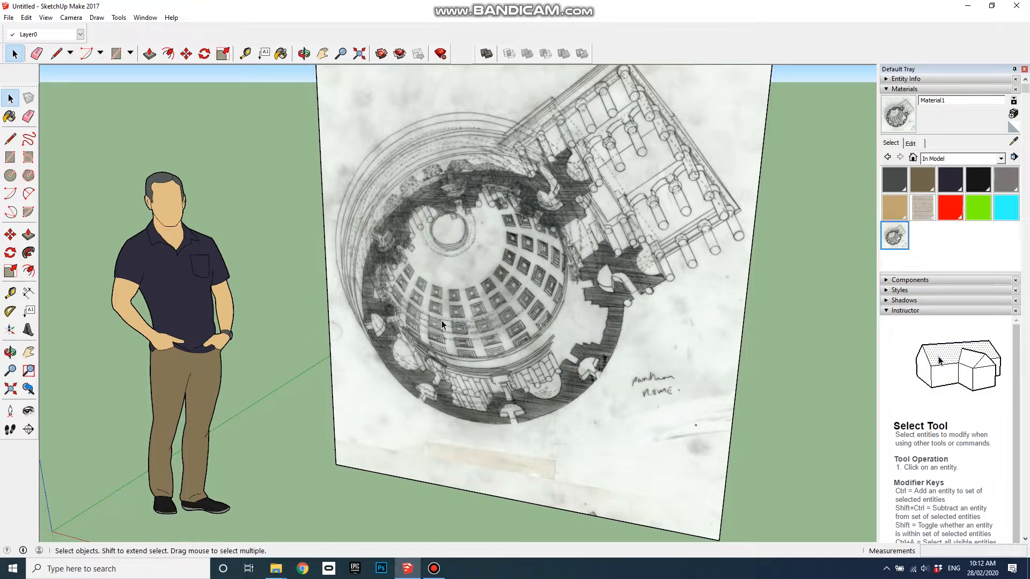
middle_drag(298, 270, 224, 311)
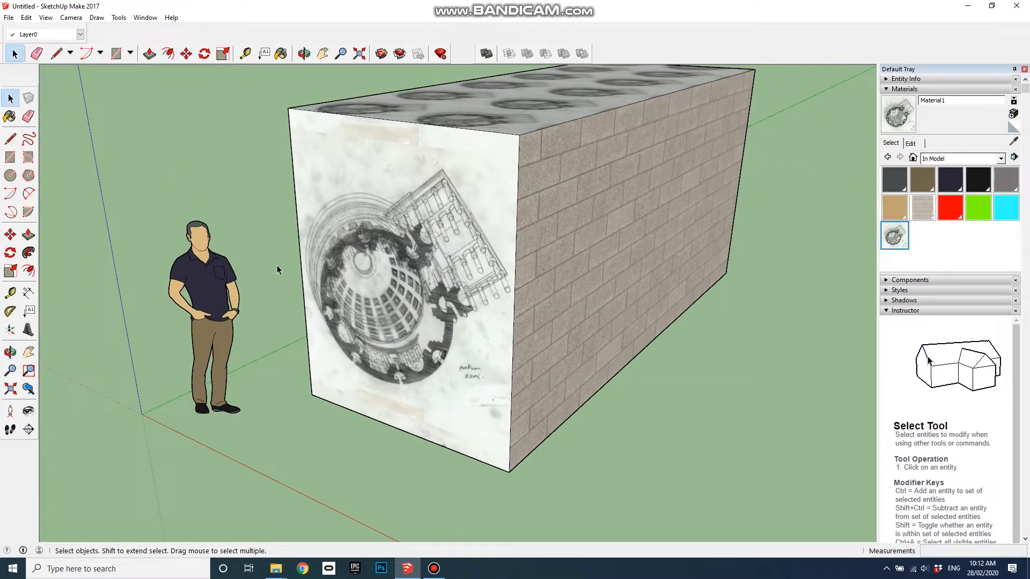
middle_drag(254, 203, 653, 220)
scroll(729, 192, up, 2)
scroll(729, 204, down, 2)
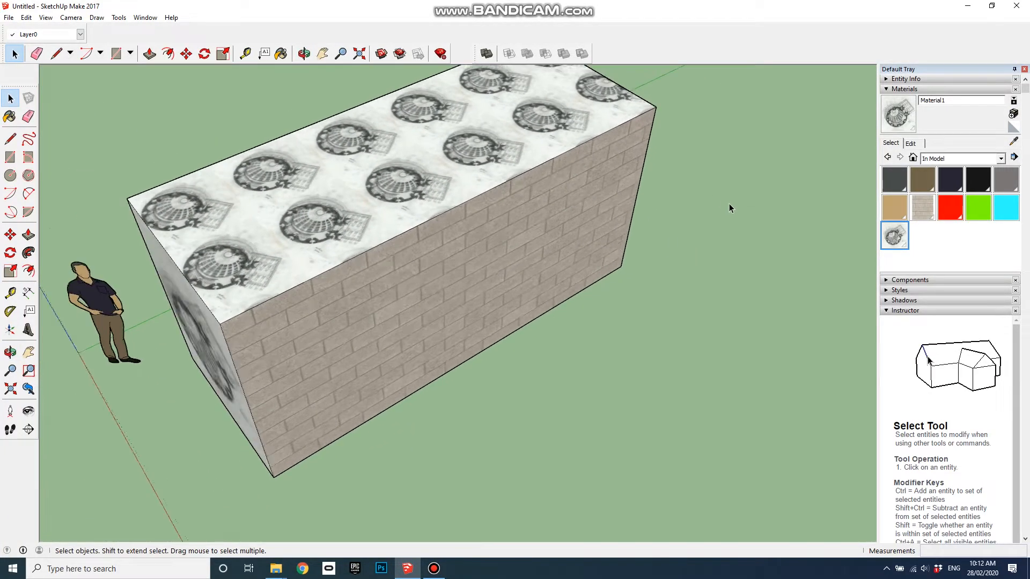
middle_drag(166, 265, 241, 251)
scroll(325, 184, up, 5)
Create a new material that uses MVAgusta_Reskin_Wallpaper.jpg as its texture image.
click(523, 238)
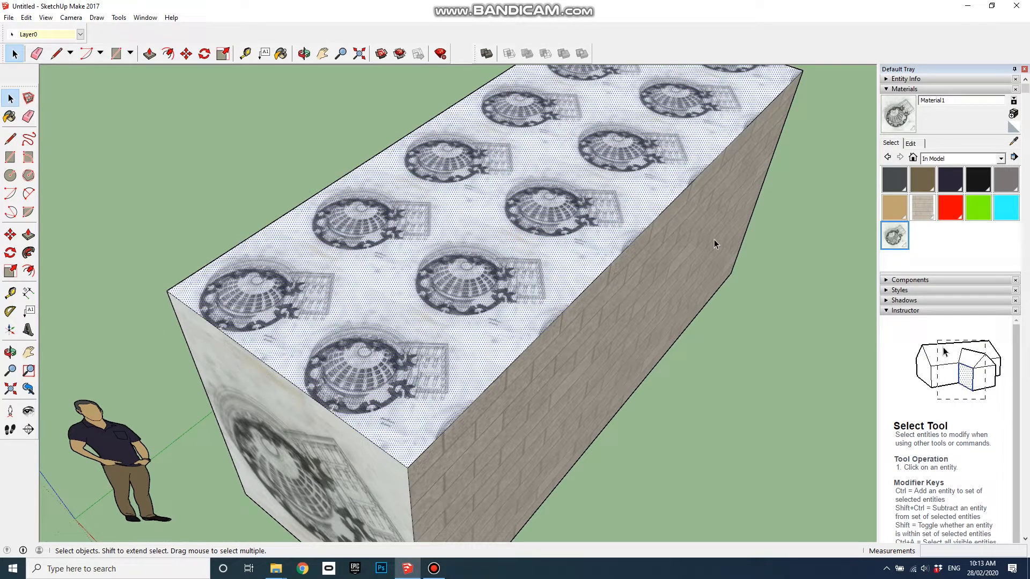
click(1013, 114)
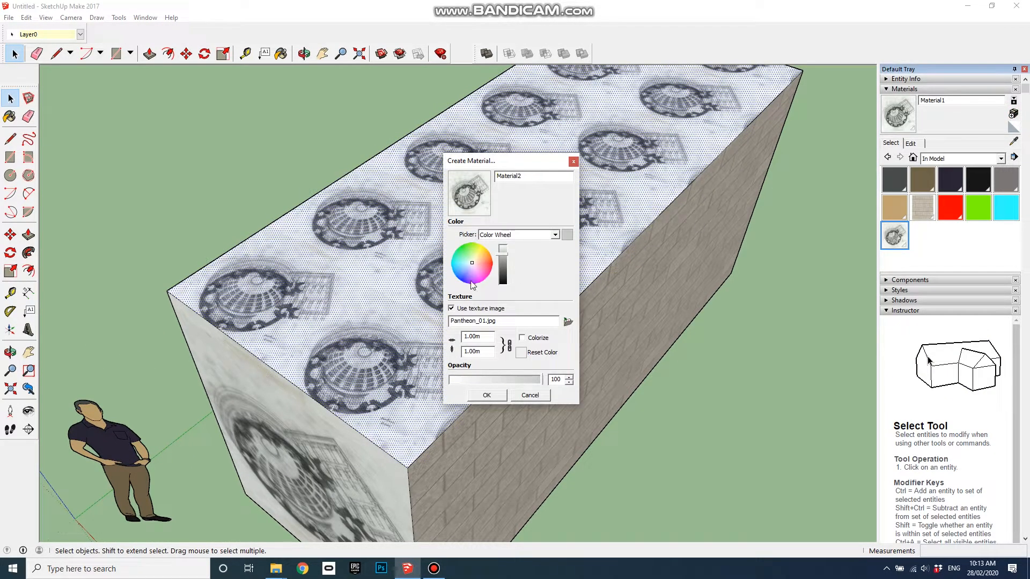
click(452, 309)
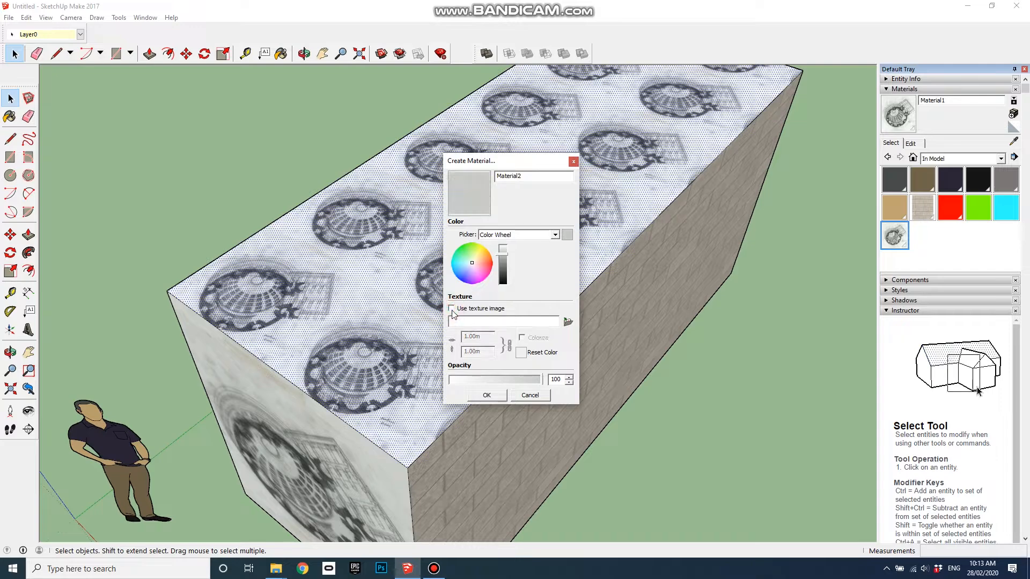
click(452, 309)
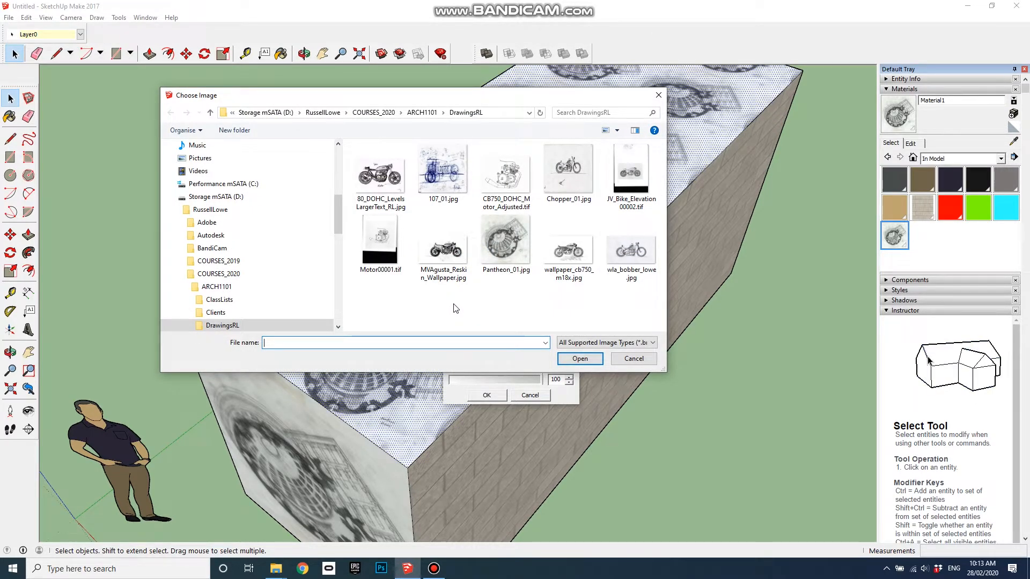
click(444, 250)
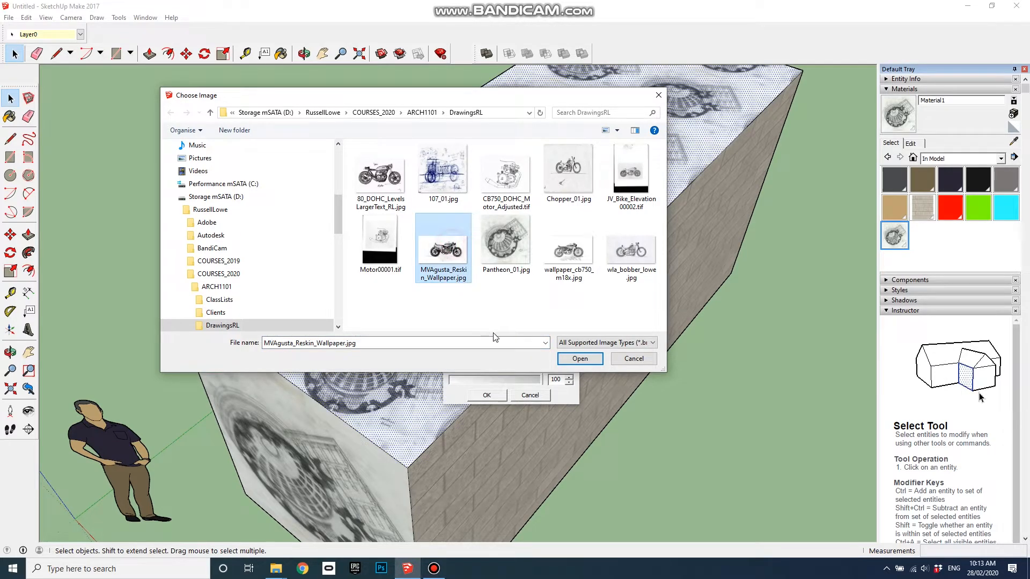
click(591, 359)
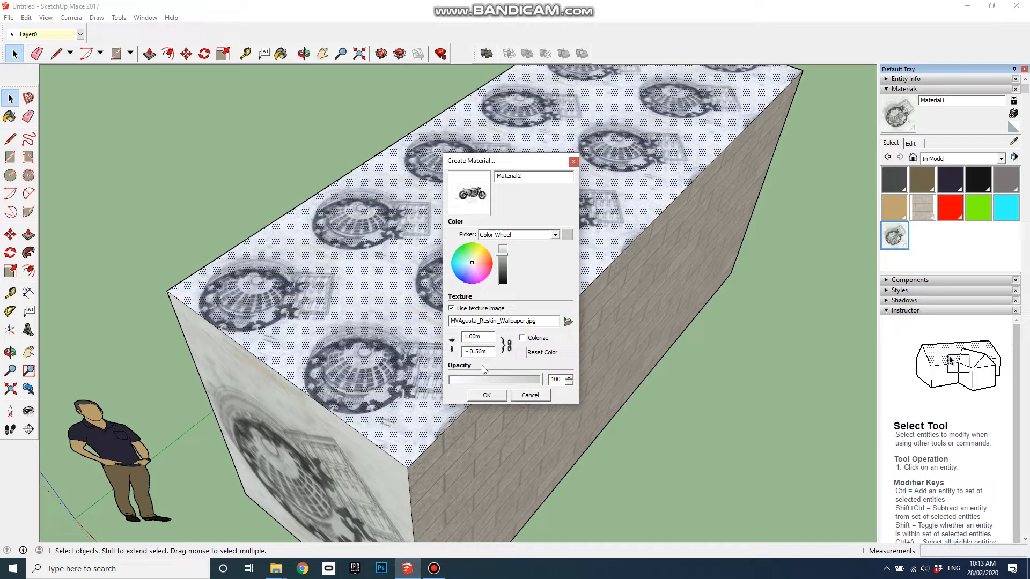
click(487, 395)
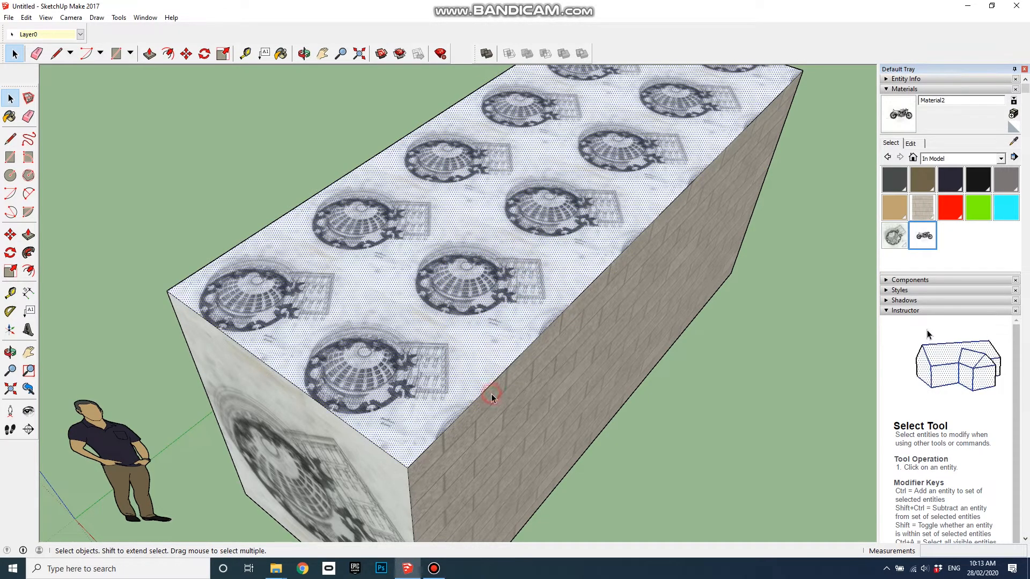
Paint the motorcycle drawing material onto the box's top face and deselect the face.
click(923, 236)
click(492, 212)
mouse_move(602, 292)
middle_down()
mouse_move(773, 302)
mouse_move(605, 301)
mouse_move(485, 356)
mouse_move(488, 368)
mouse_move(540, 341)
mouse_move(313, 225)
middle_up()
scroll(445, 296, up, 3)
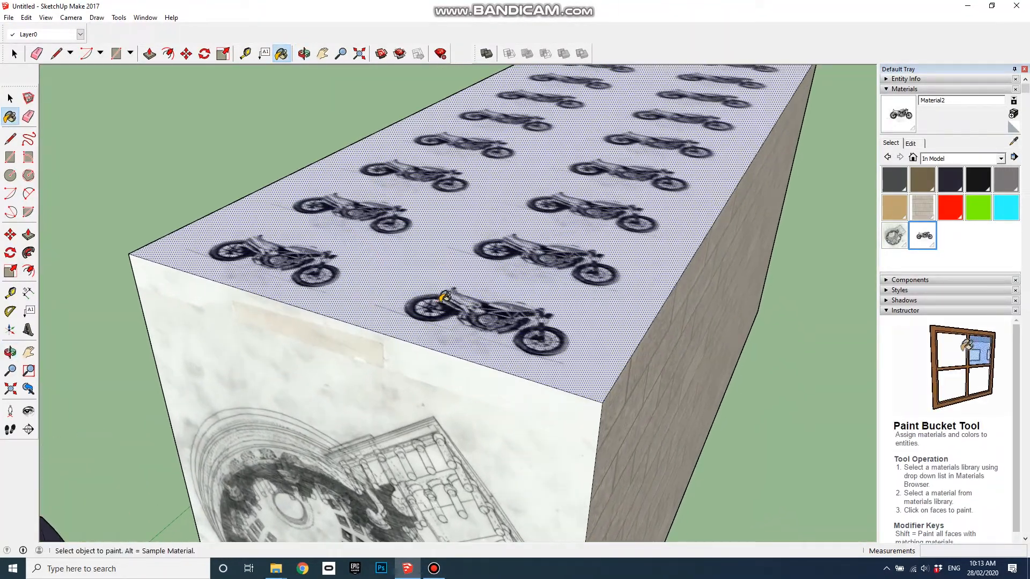
key(space)
click(776, 388)
Examine the tiled motorcycle drawings on the top face and the Pantheon drawing on the end face up close.
scroll(536, 301, up, 8)
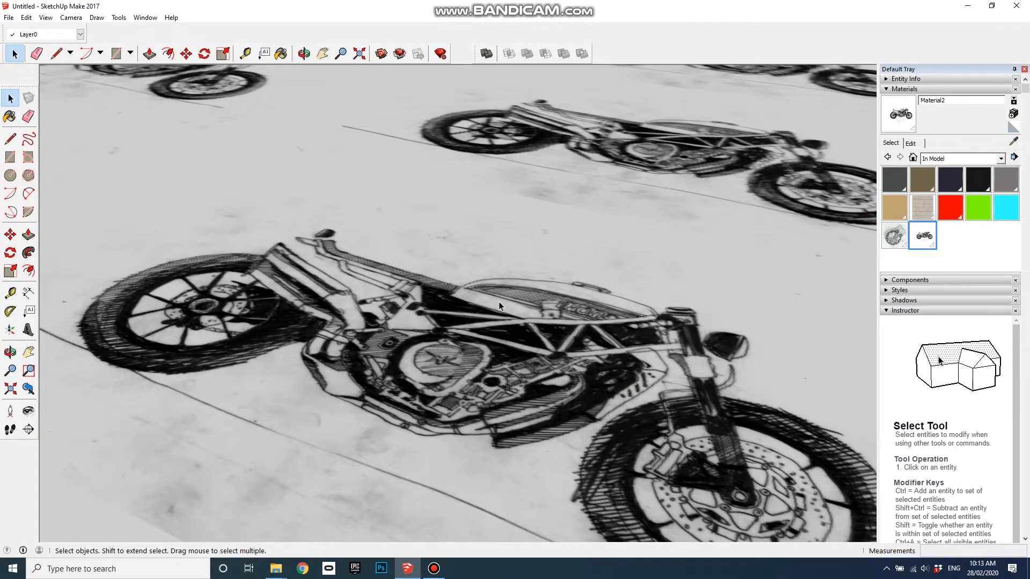
middle_drag(498, 304, 516, 337)
scroll(516, 337, down, 5)
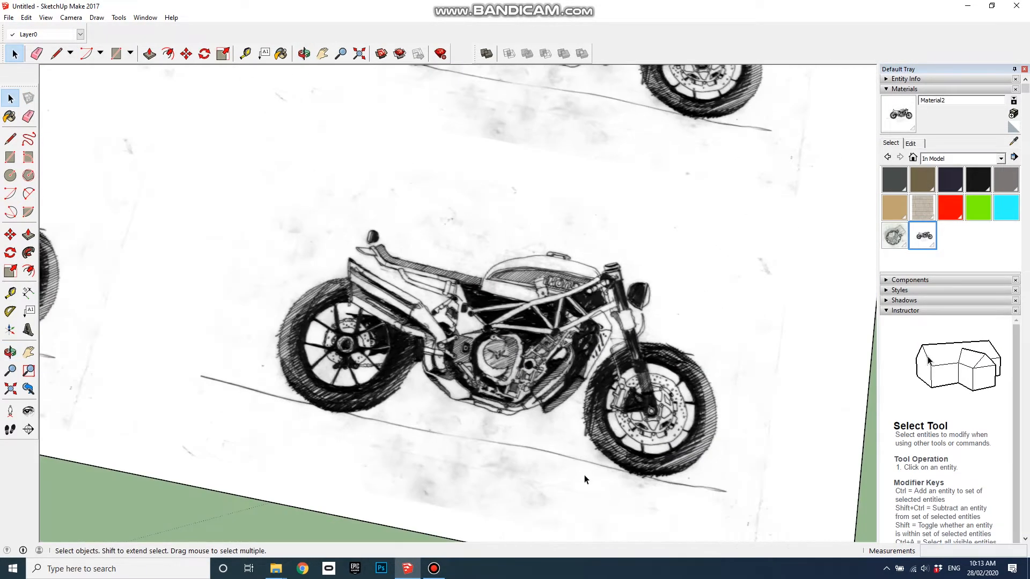
scroll(584, 479, up, 2)
middle_drag(501, 448, 459, 156)
scroll(484, 156, down, 6)
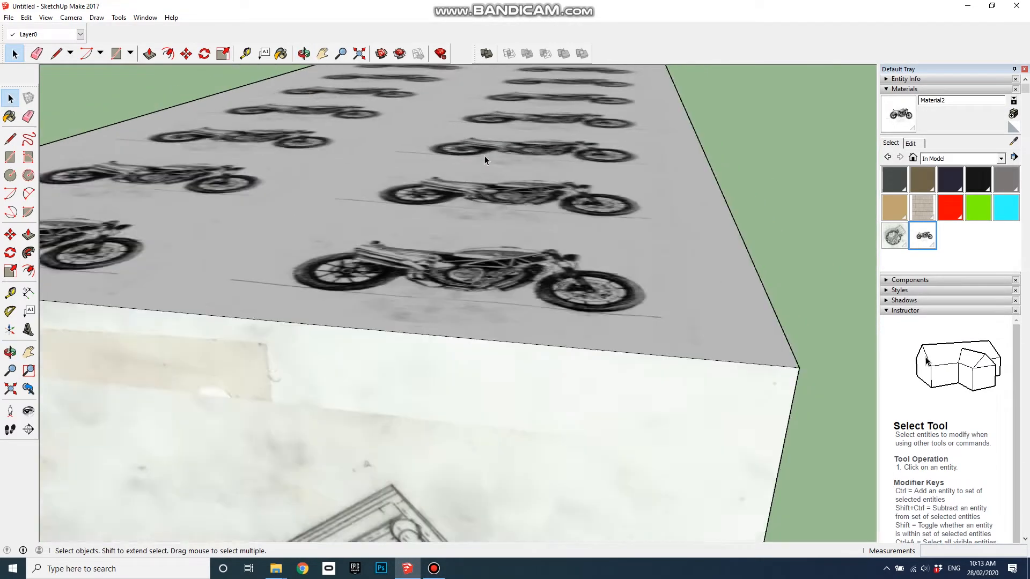
scroll(381, 441, up, 7)
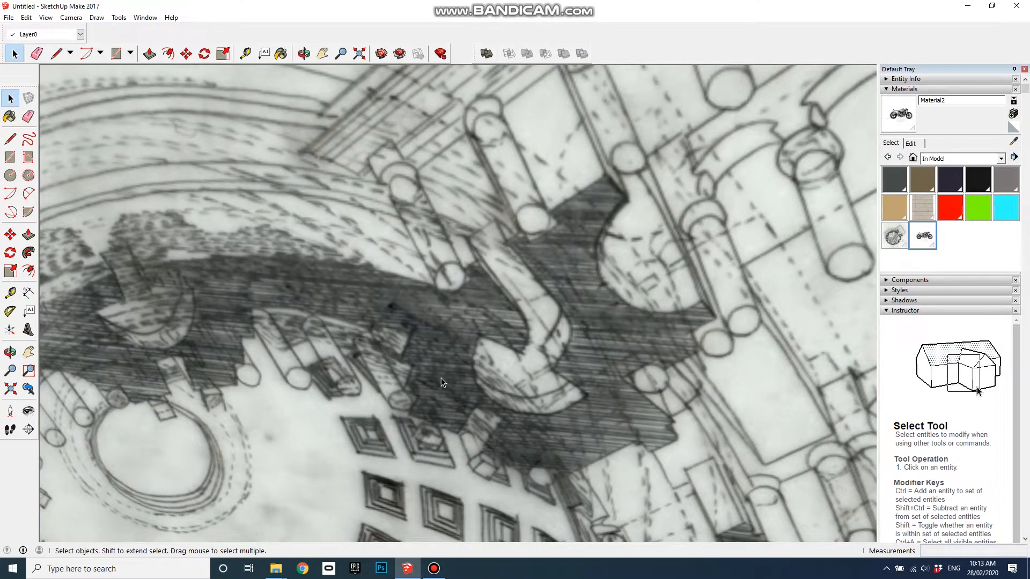
mouse_move(440, 378)
middle_down()
mouse_move(461, 219)
mouse_move(338, 280)
middle_up()
scroll(338, 280, down, 8)
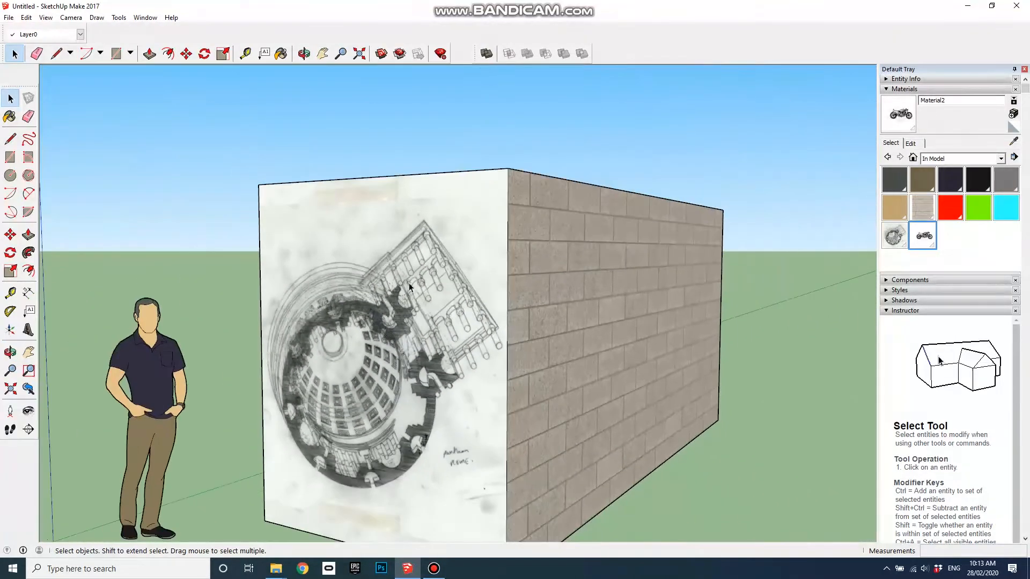
Rotate, enlarge and reposition the motorcycle texture on the top face so a single drawing fills it along the box's length.
mouse_move(449, 177)
middle_down()
mouse_move(487, 437)
mouse_move(510, 416)
middle_up()
scroll(512, 416, up, 5)
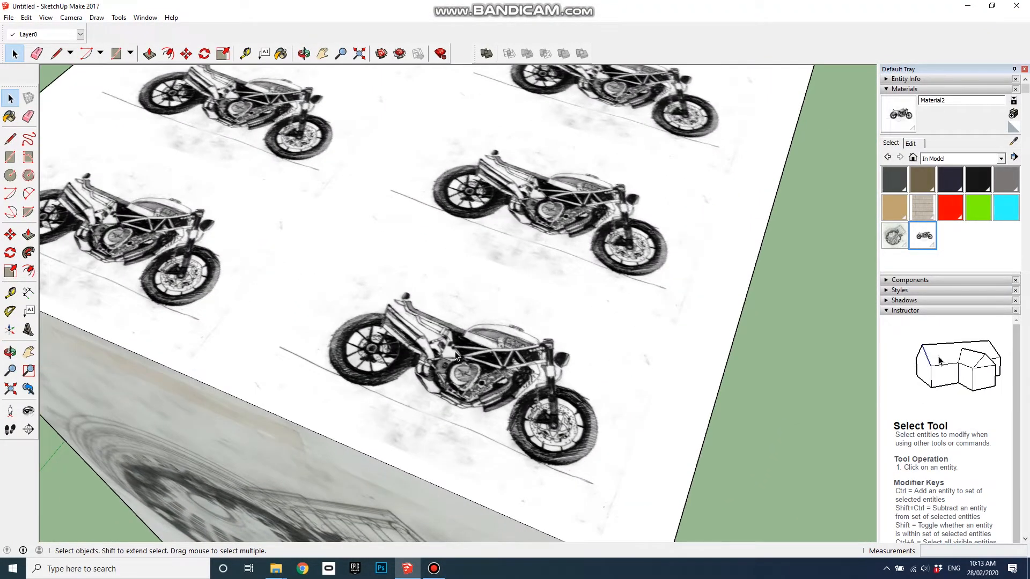
click(452, 343)
right_click(441, 346)
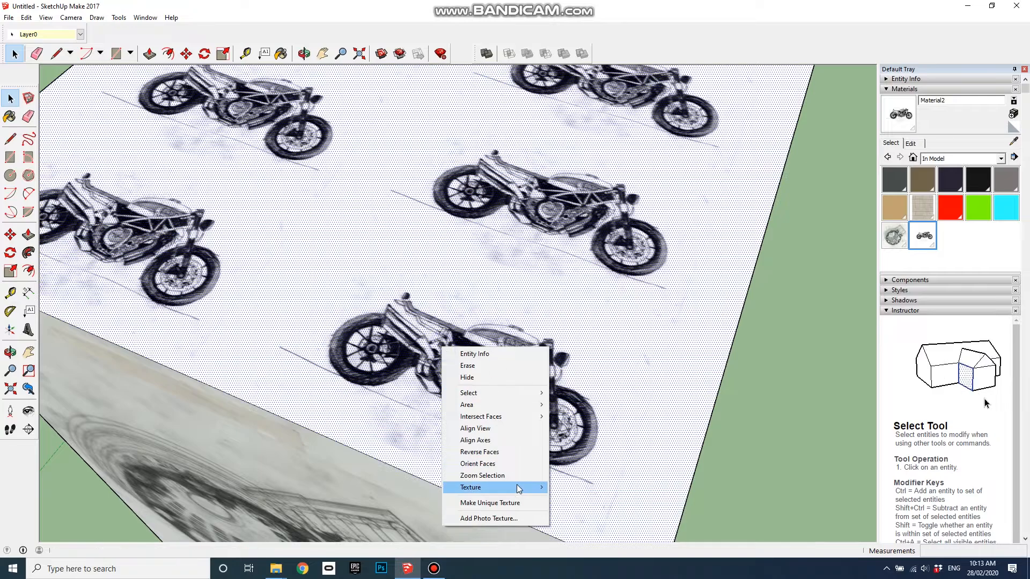
mouse_move(516, 484)
click(576, 486)
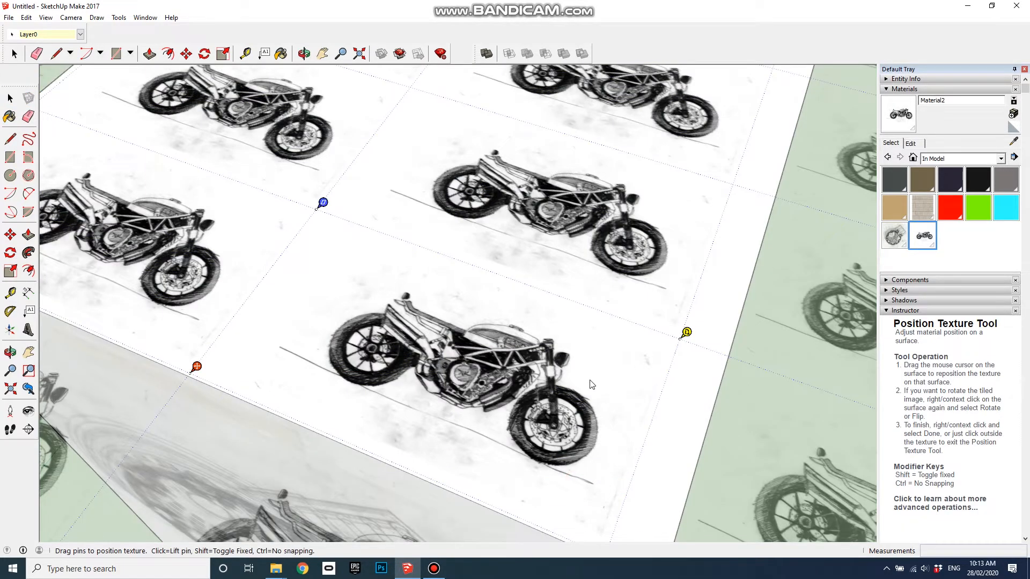
scroll(423, 360, down, 5)
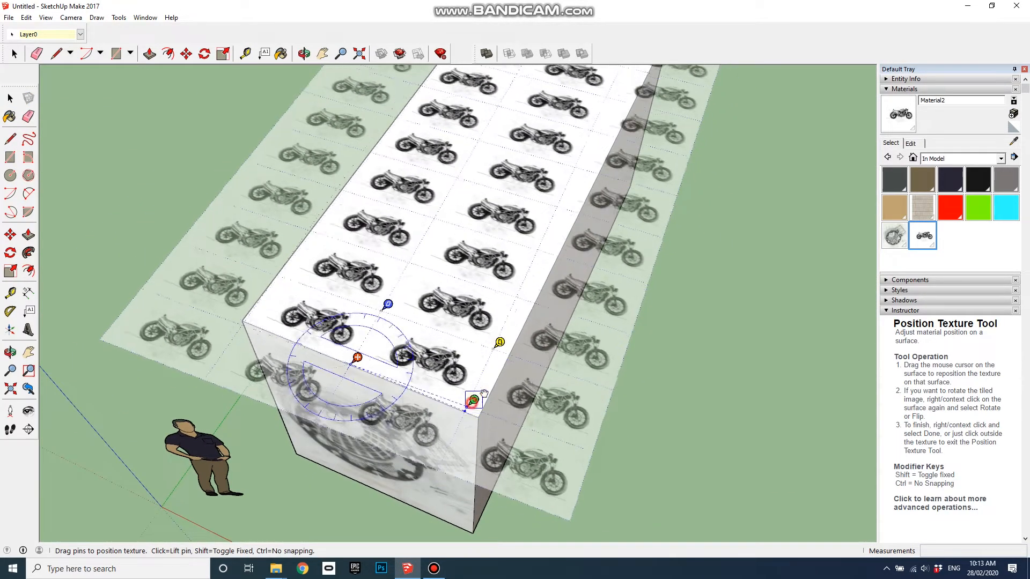
drag(473, 399, 508, 115)
scroll(391, 315, down, 4)
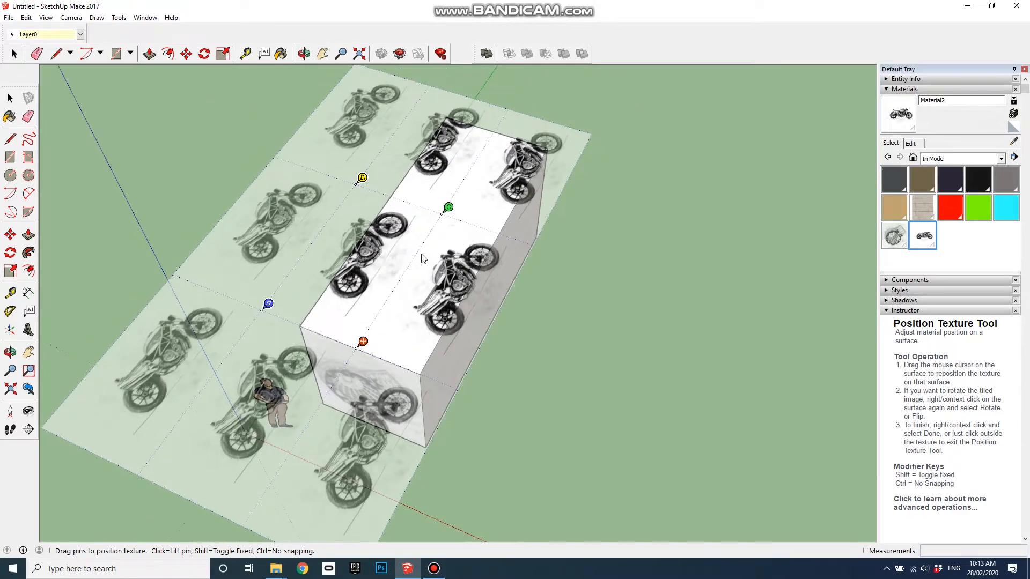
drag(448, 208, 498, 130)
drag(520, 237, 429, 232)
click(629, 320)
Examine the enlarged motorcycle drawing on the top face and the textured box as a whole.
middle_drag(658, 384, 536, 427)
scroll(535, 423, up, 8)
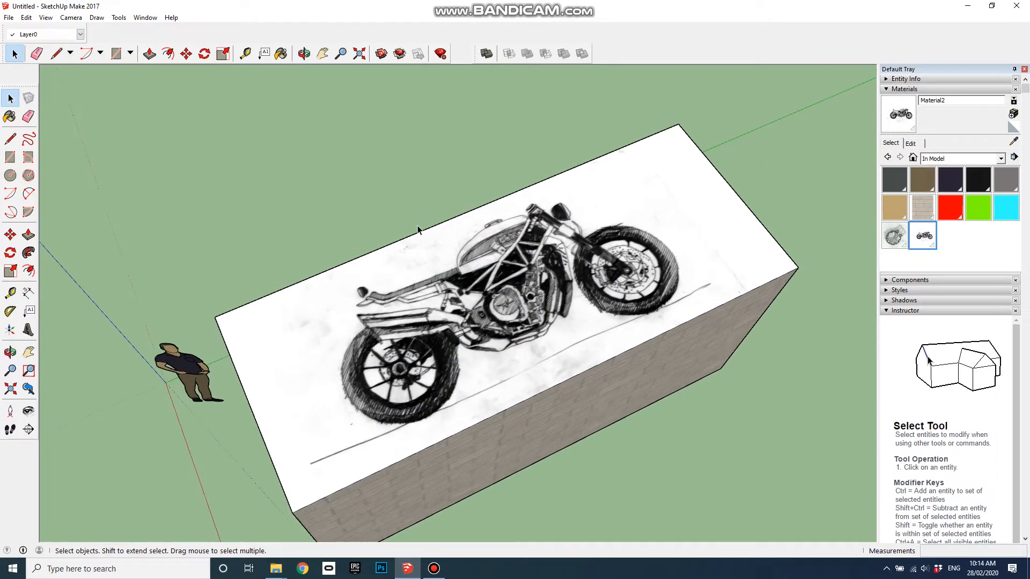
scroll(488, 363, up, 2)
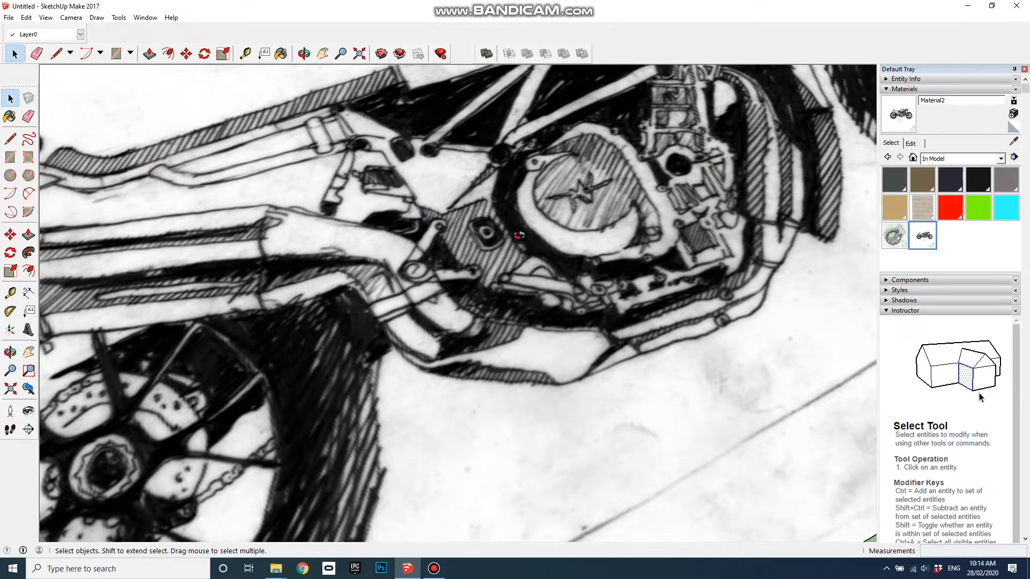
middle_drag(465, 302, 397, 384)
scroll(397, 384, down, 5)
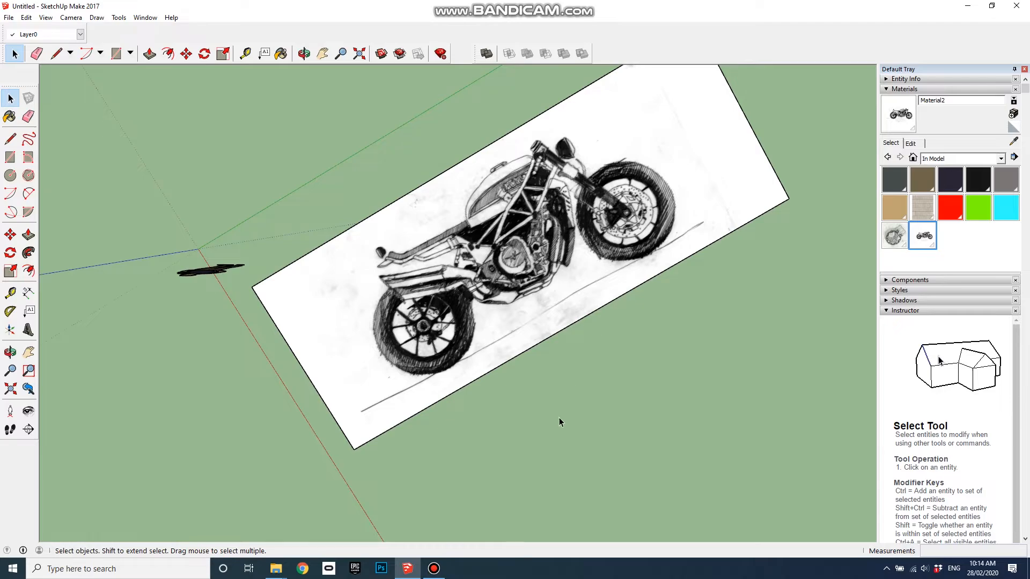
middle_drag(559, 417, 581, 168)
middle_drag(498, 397, 556, 352)
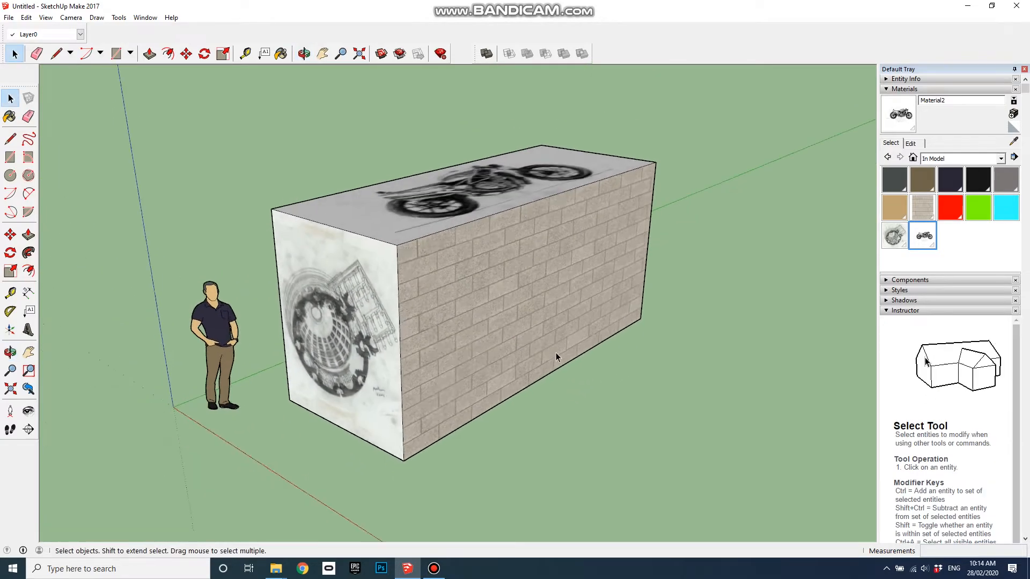
scroll(555, 353, down, 2)
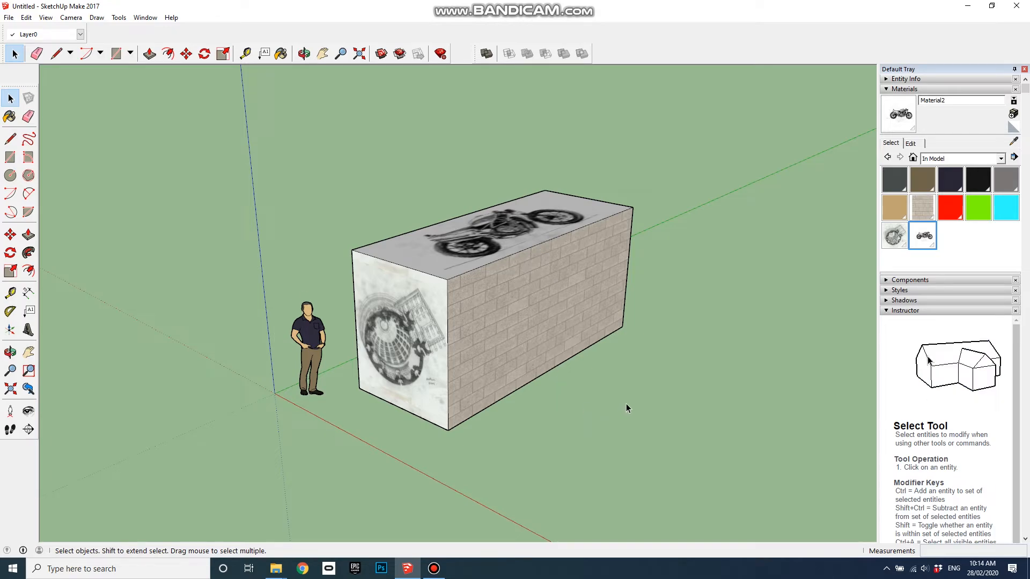
key(o)
drag(696, 402, 687, 426)
key(space)
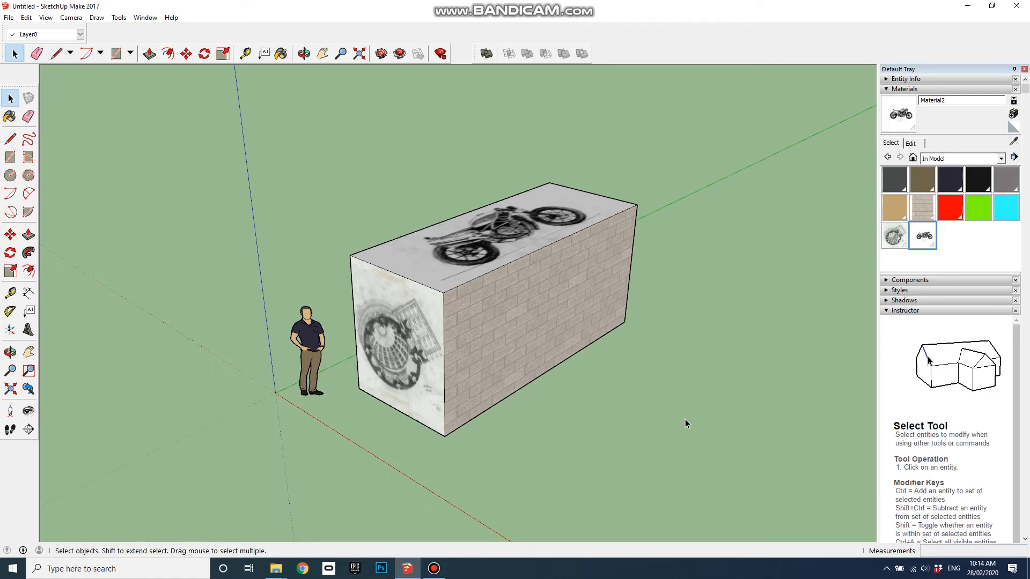